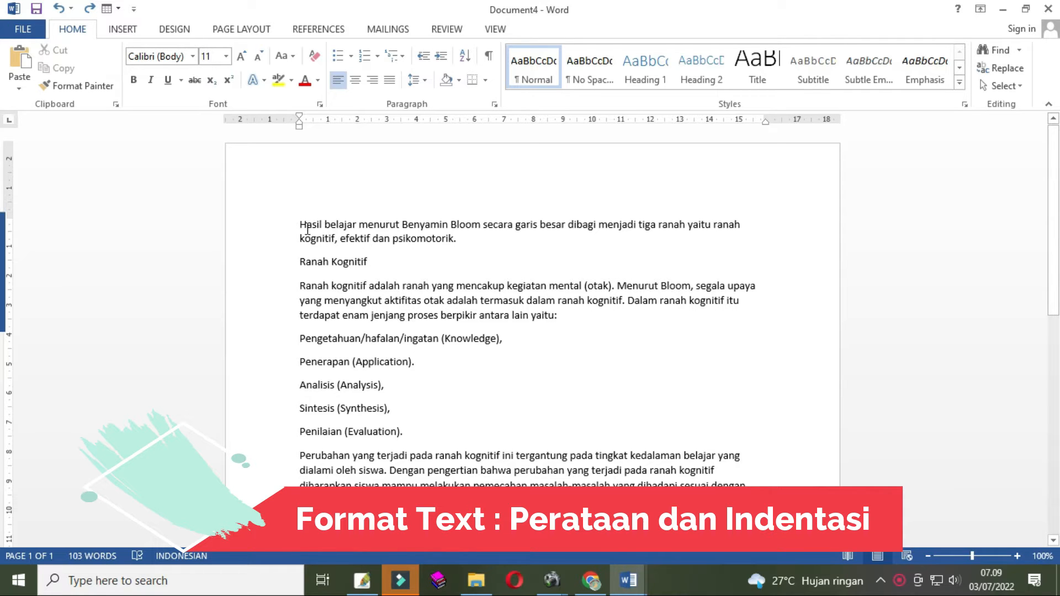
- Compare the unformatted text in Document4 with the formatted version in Document3
click(302, 224)
drag(299, 224, 668, 509)
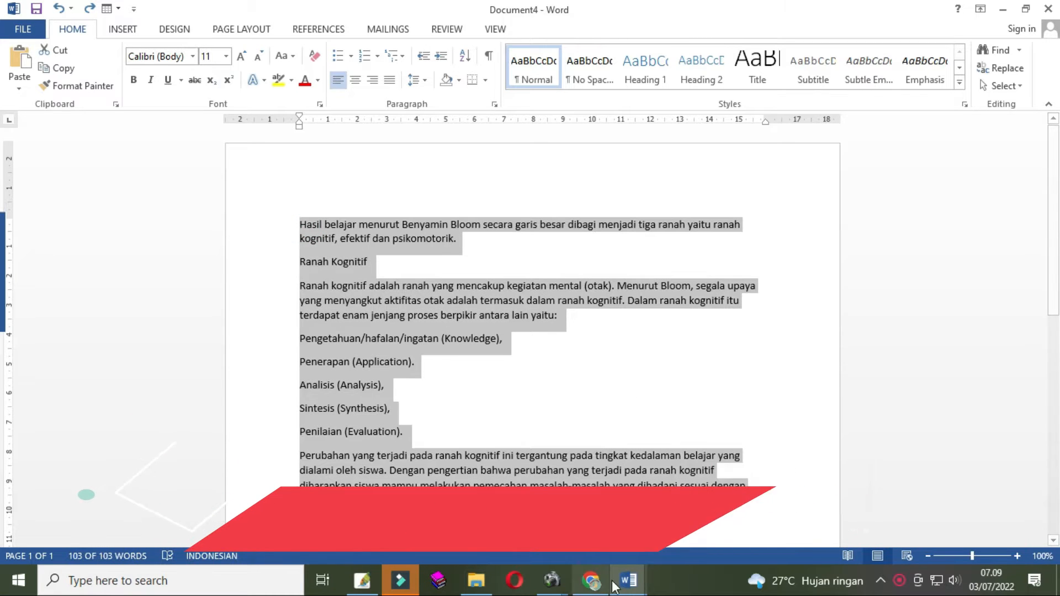
click(629, 580)
click(710, 513)
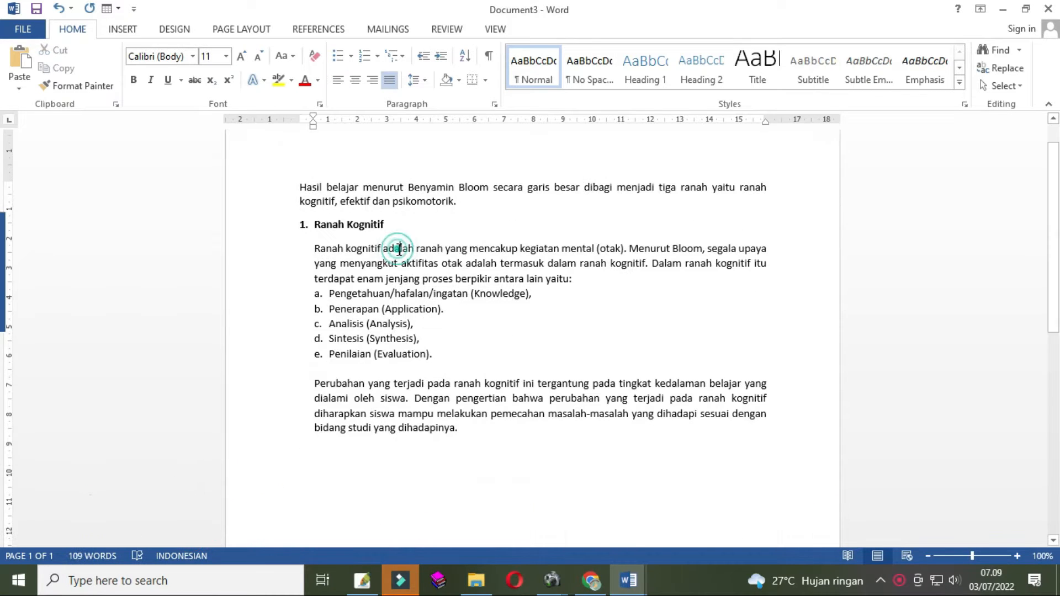
mouse_move(632, 582)
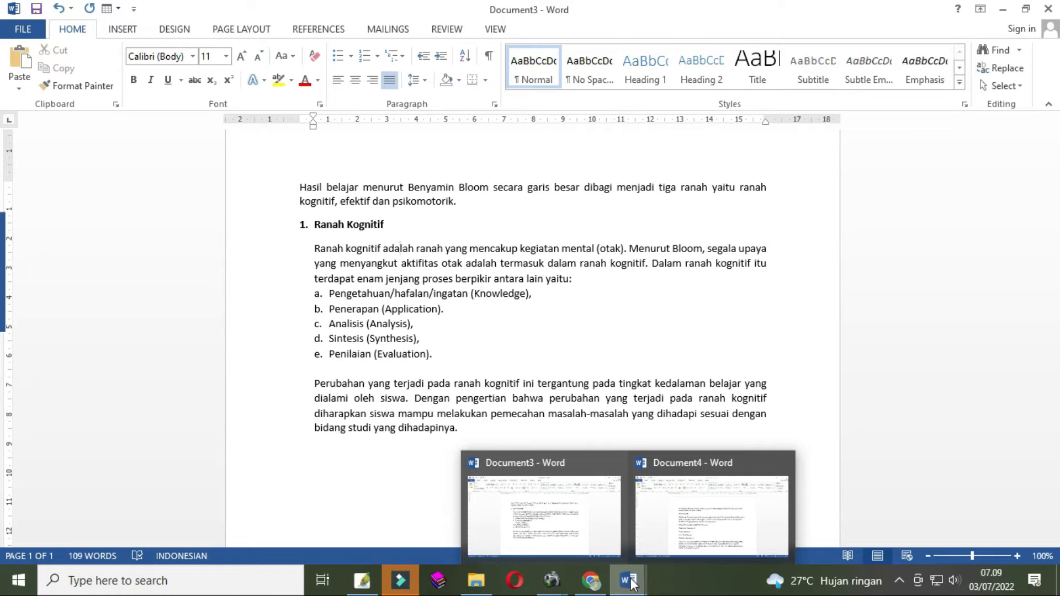
click(633, 584)
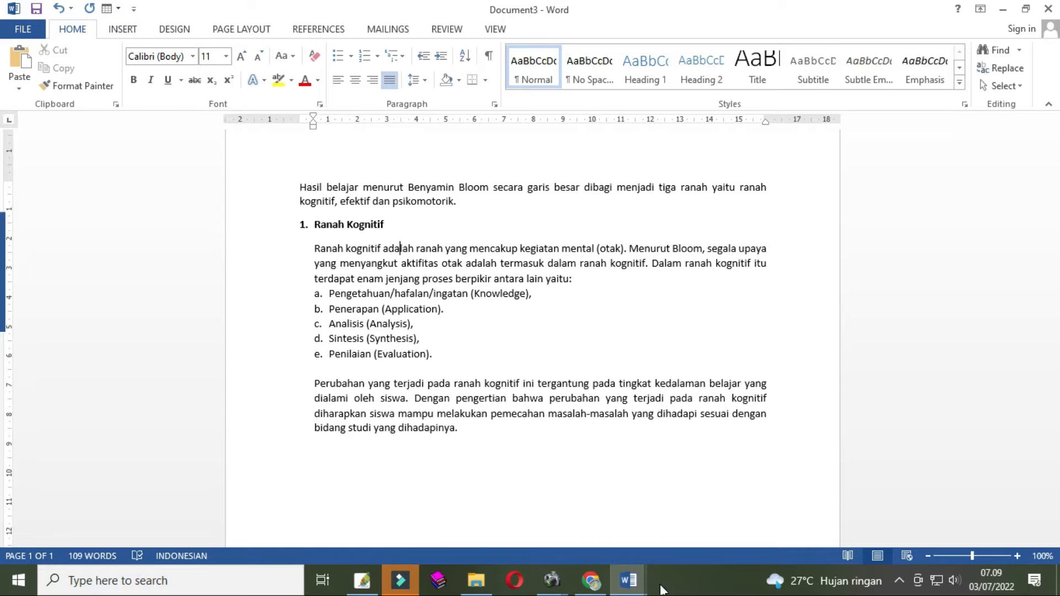
mouse_move(635, 588)
click(656, 533)
key(ctrl+a)
click(463, 411)
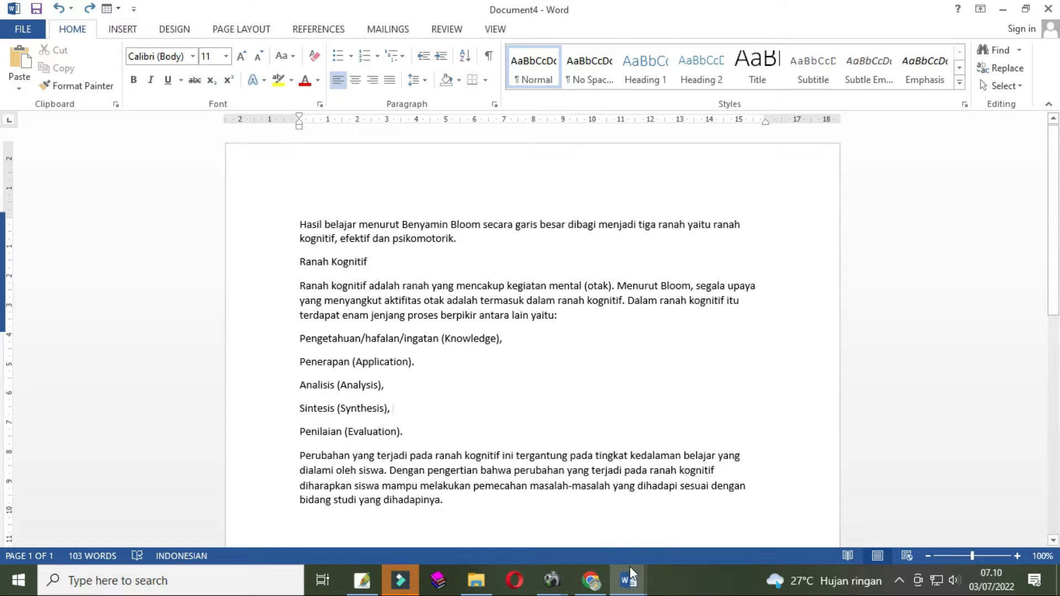
- Switch to the browser to review the blog post preview with the tutorial text, then return to Document4
click(594, 589)
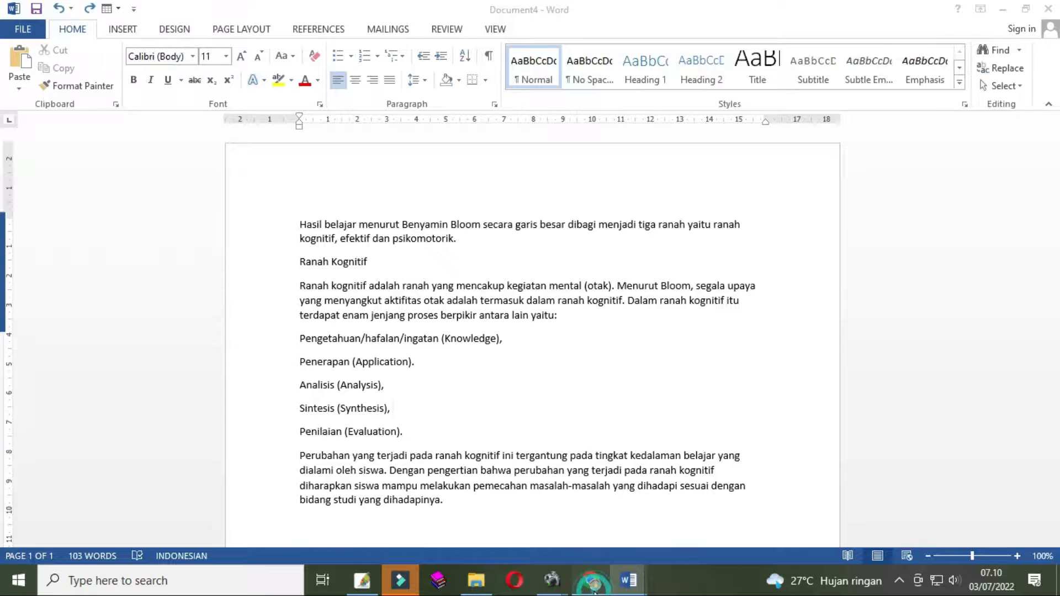
mouse_move(629, 580)
click(685, 544)
click(574, 394)
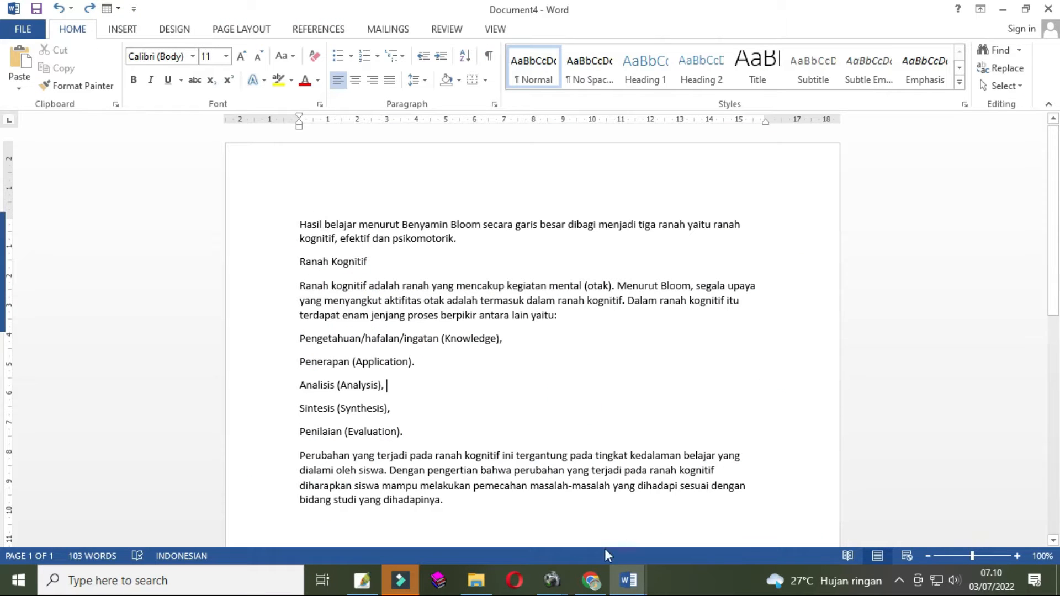
click(591, 580)
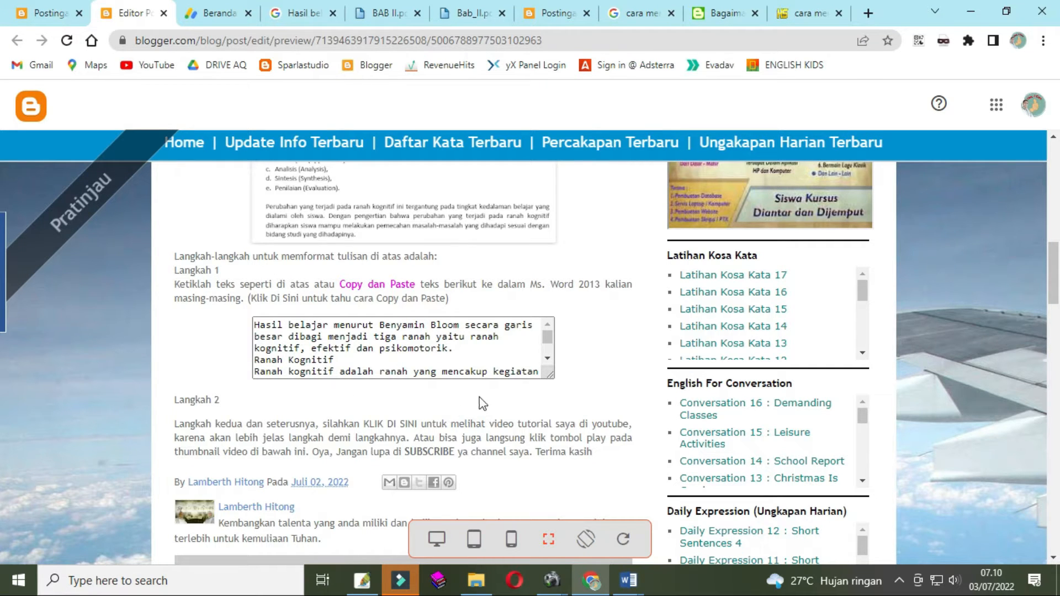
mouse_move(628, 581)
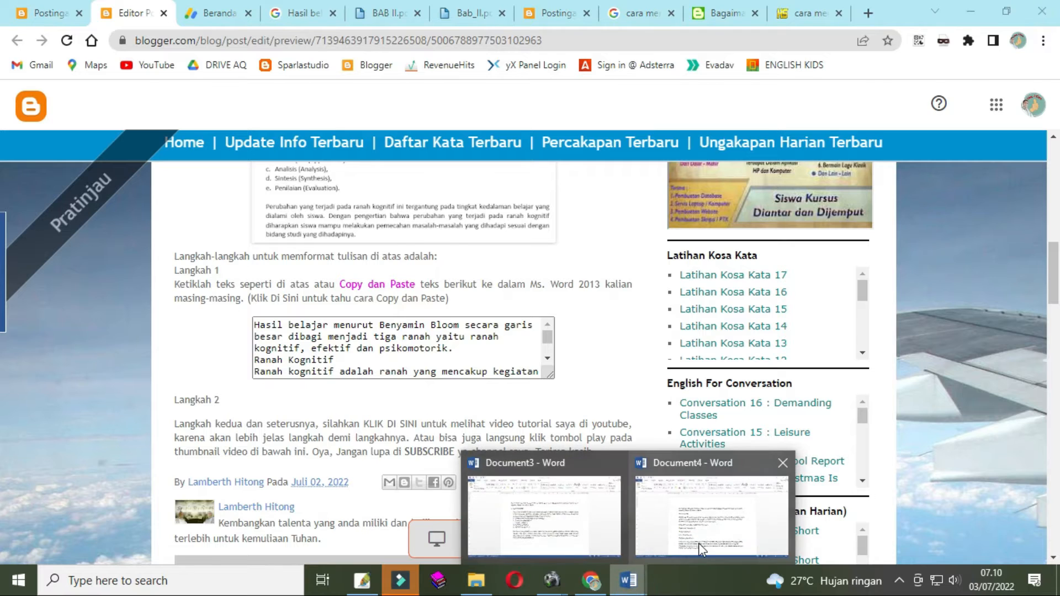
click(662, 519)
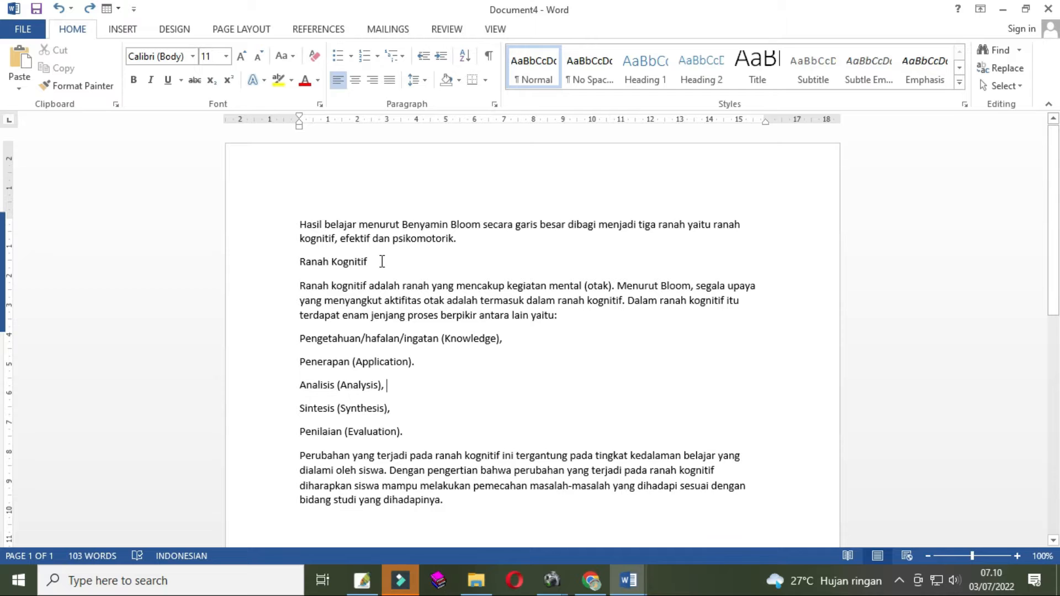
- Examine the lettered list and its indentation in Document3
mouse_move(628, 580)
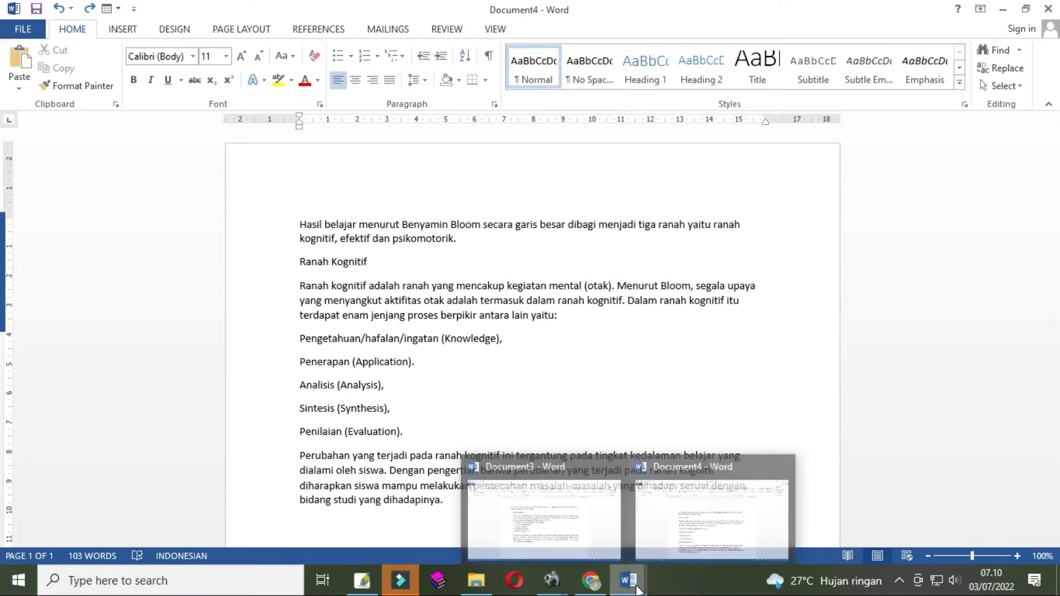
click(557, 531)
drag(395, 226, 273, 227)
drag(442, 356, 291, 294)
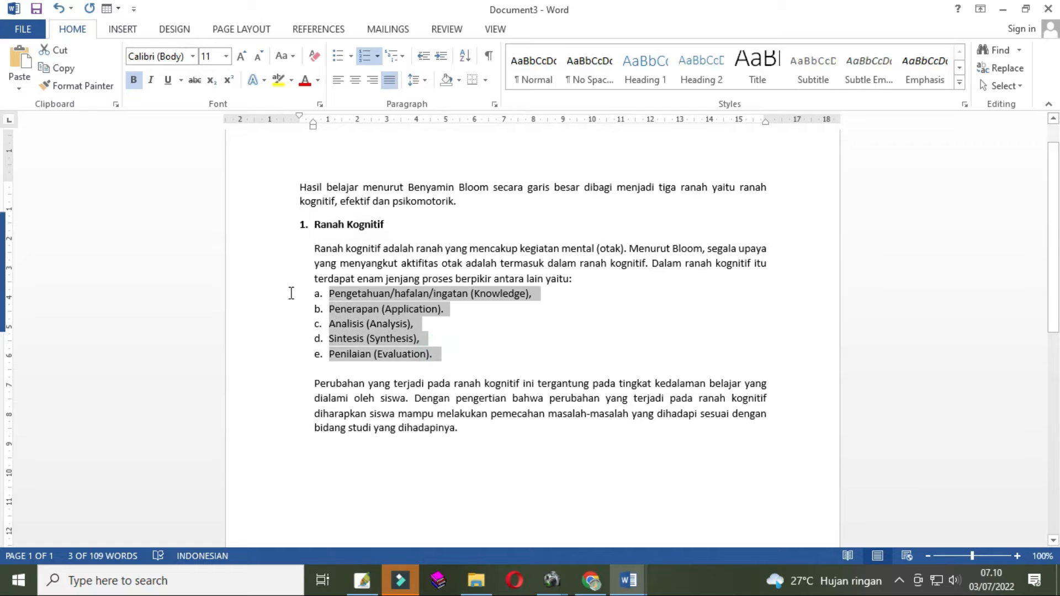
click(624, 580)
click(686, 546)
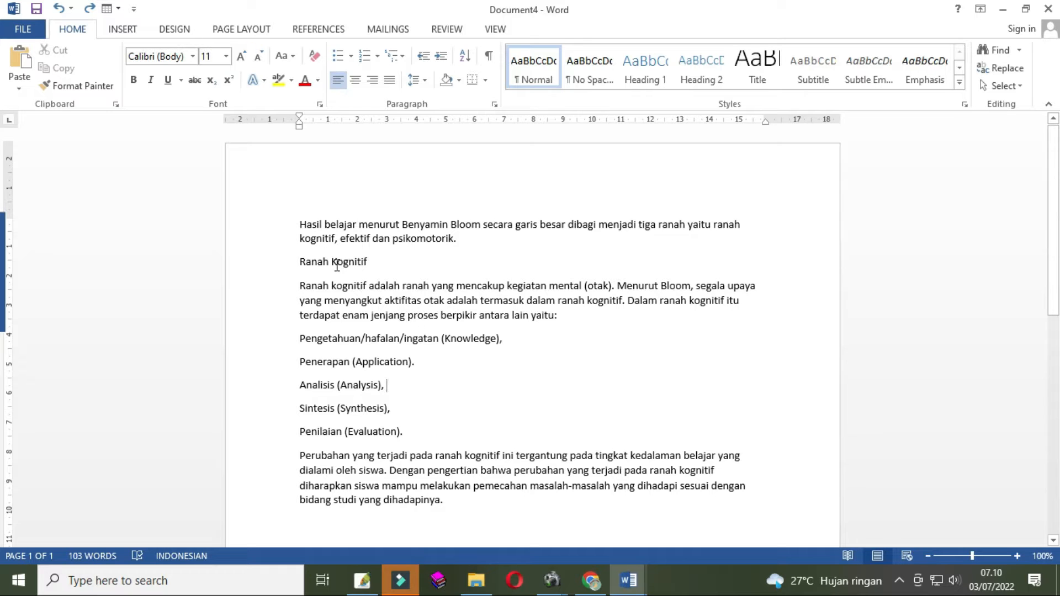
click(381, 261)
double_click(374, 263)
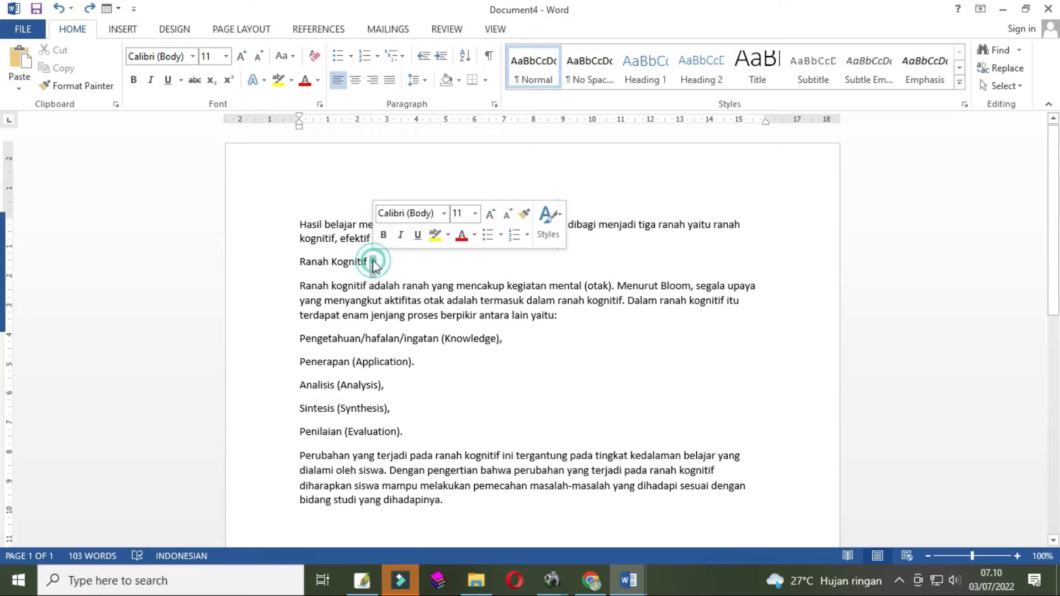
click(378, 267)
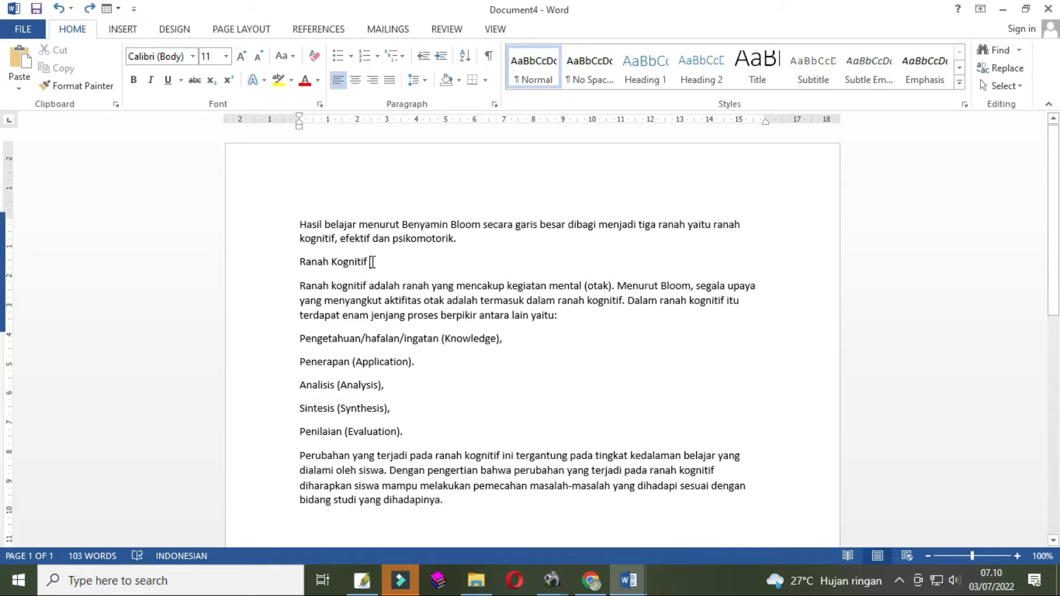
click(355, 264)
click(341, 263)
click(332, 261)
drag(378, 261, 301, 264)
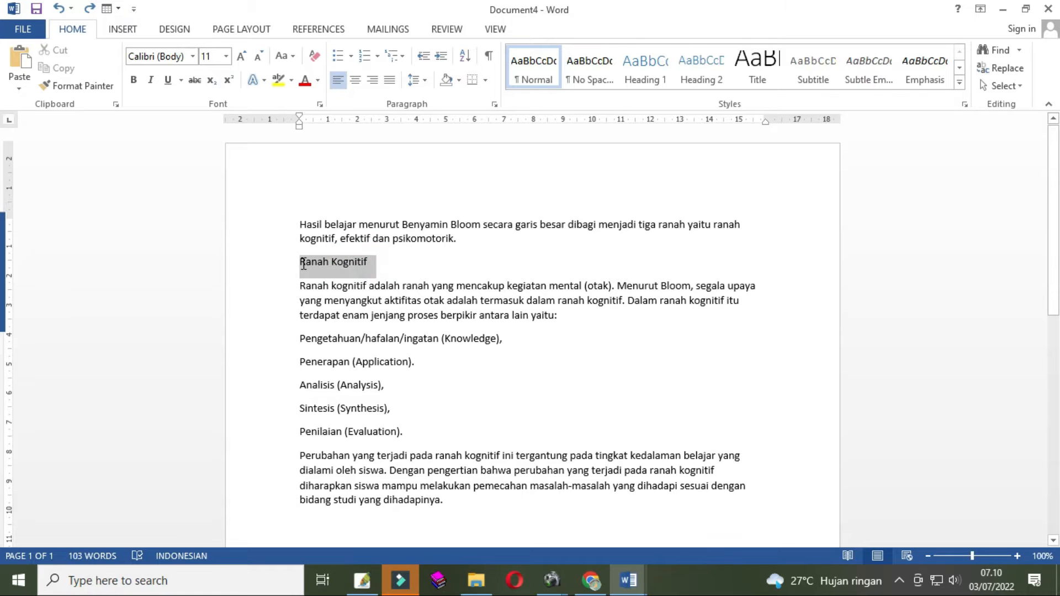
click(374, 263)
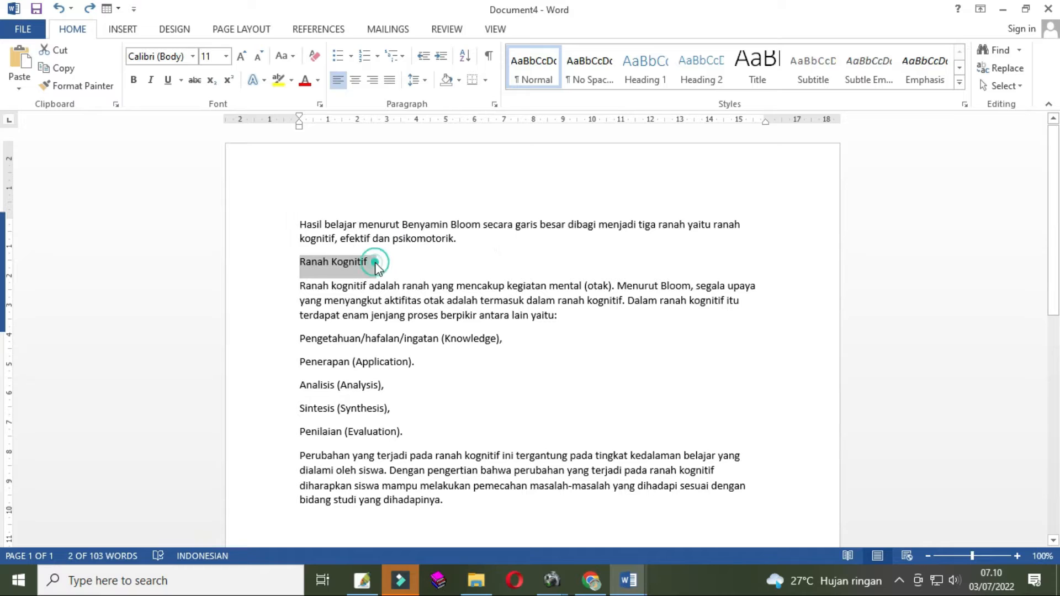
drag(374, 262, 288, 269)
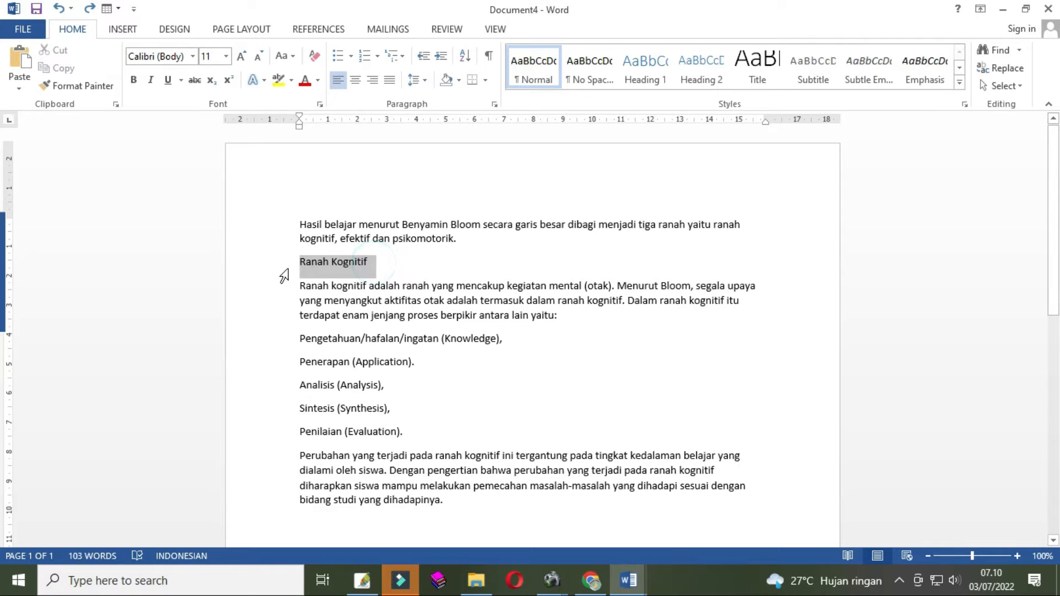
click(338, 276)
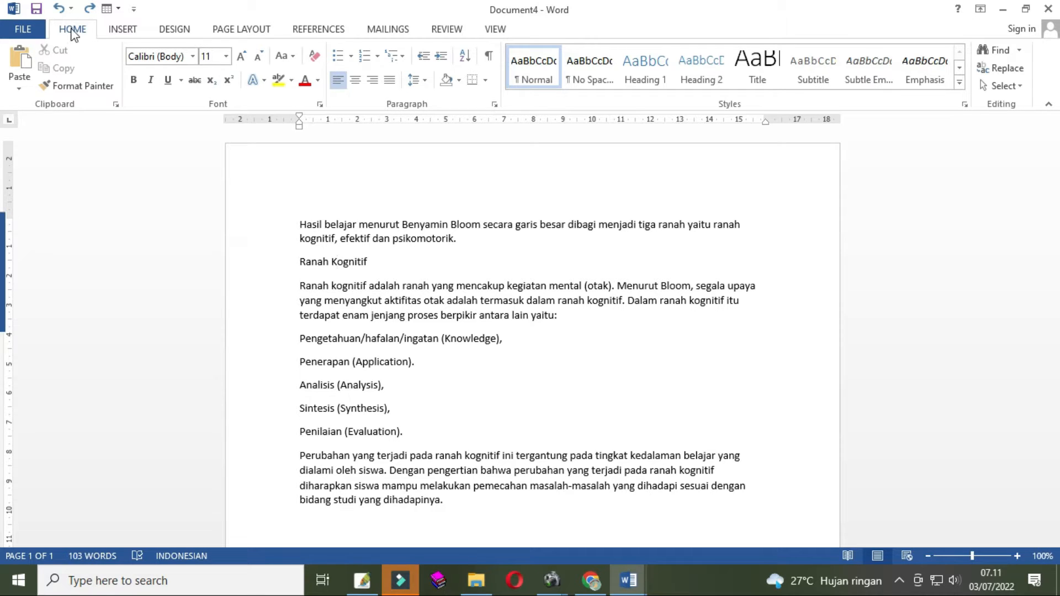
click(137, 35)
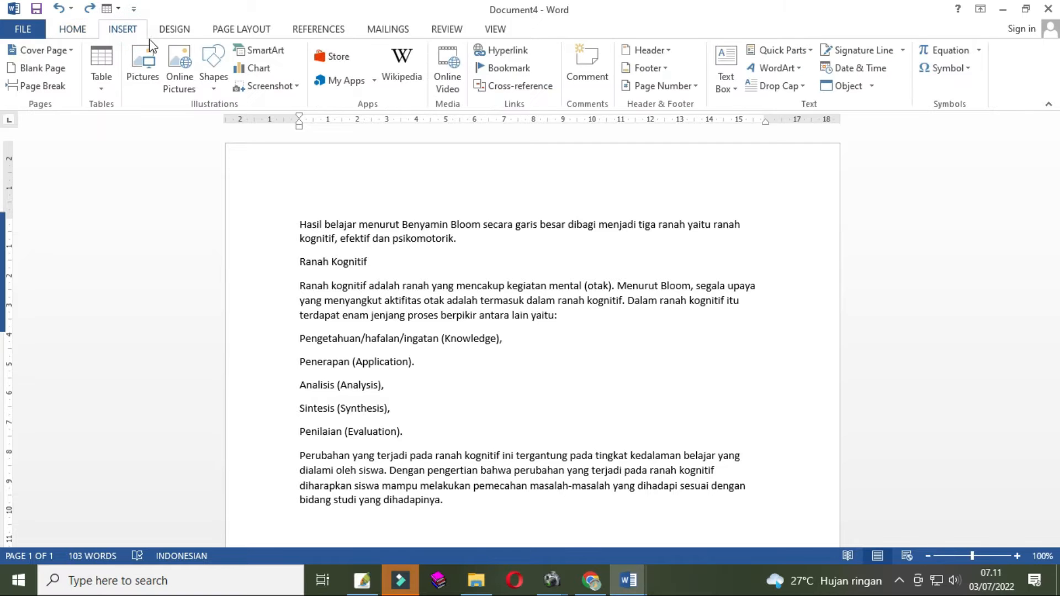
click(163, 34)
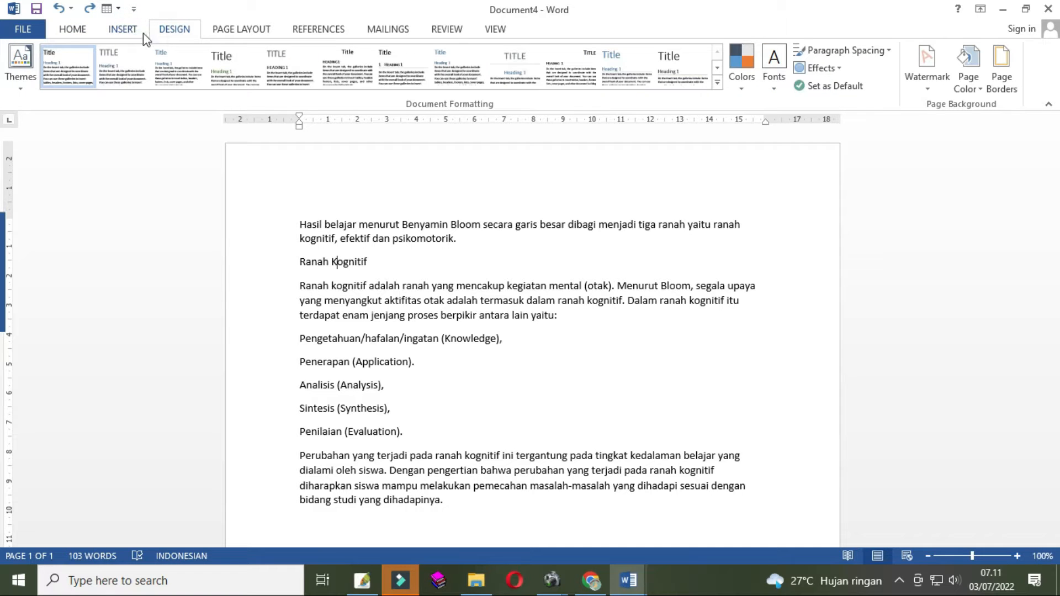
click(80, 32)
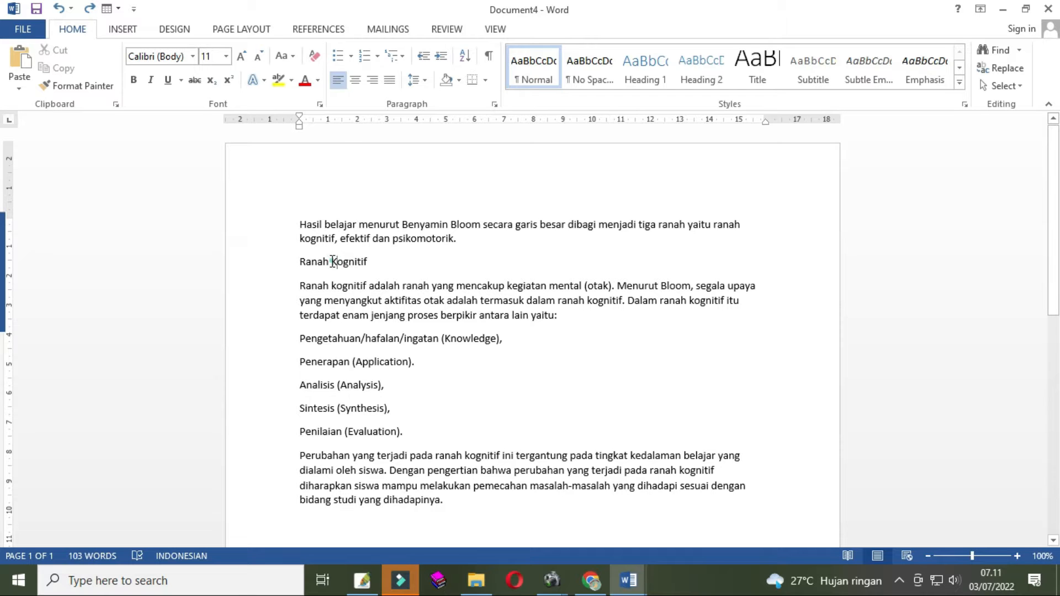
- Apply the '1. 2. 3.' numbered list format to the 'Ranah Kognitif' line
click(379, 62)
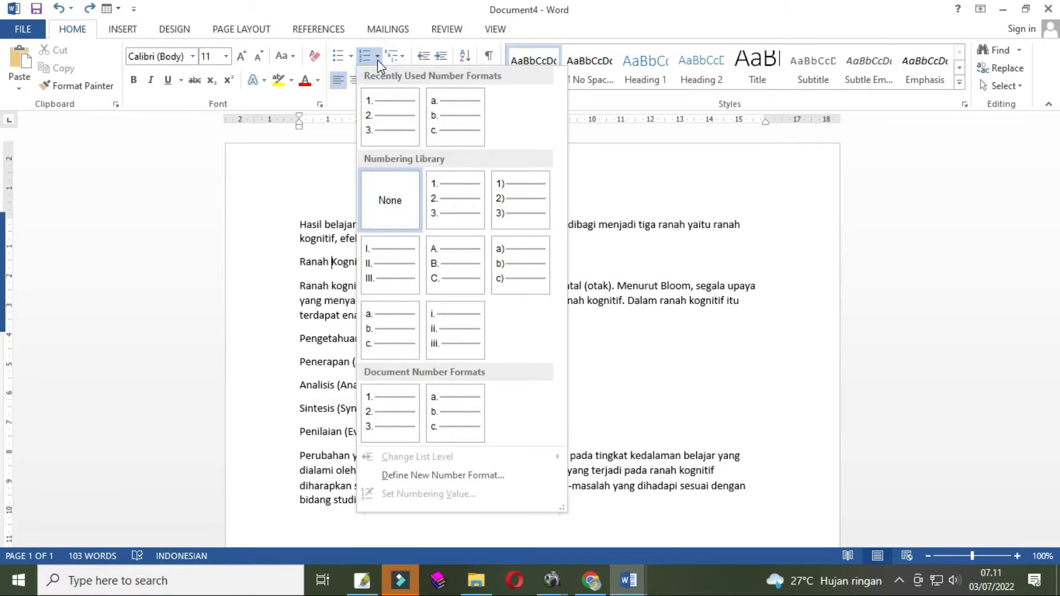
click(379, 62)
click(379, 63)
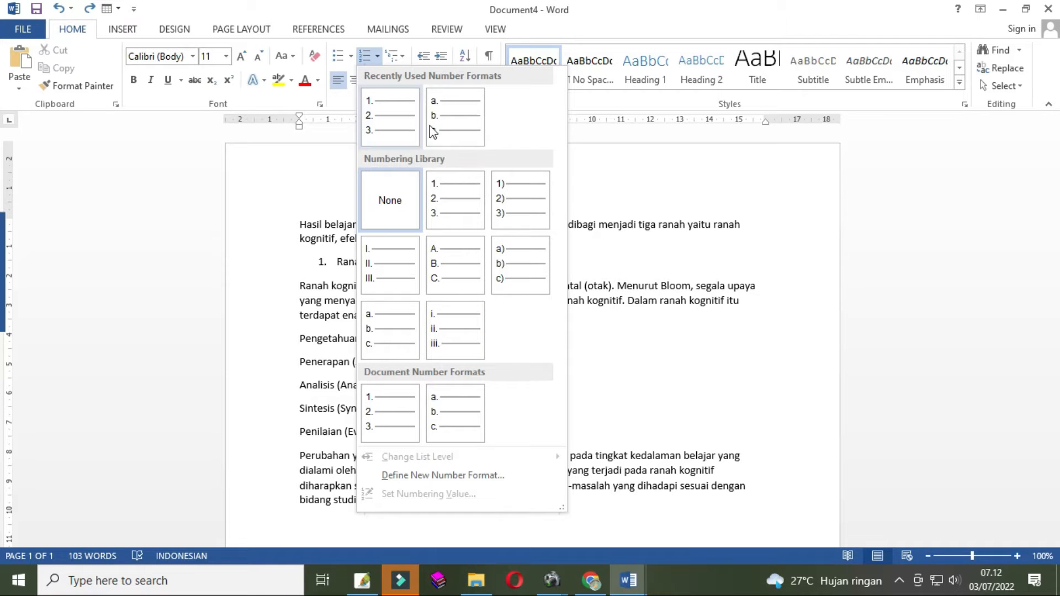
click(440, 214)
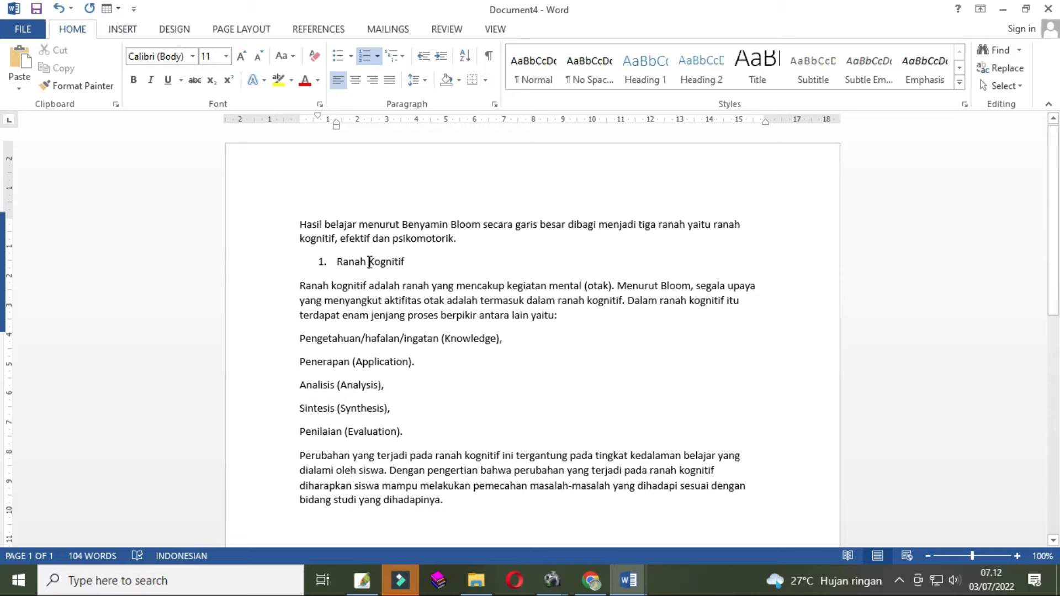
- Compare the numbered heading's position with the 'Ranah Kognitif' heading in Document3
click(338, 263)
drag(301, 227, 326, 287)
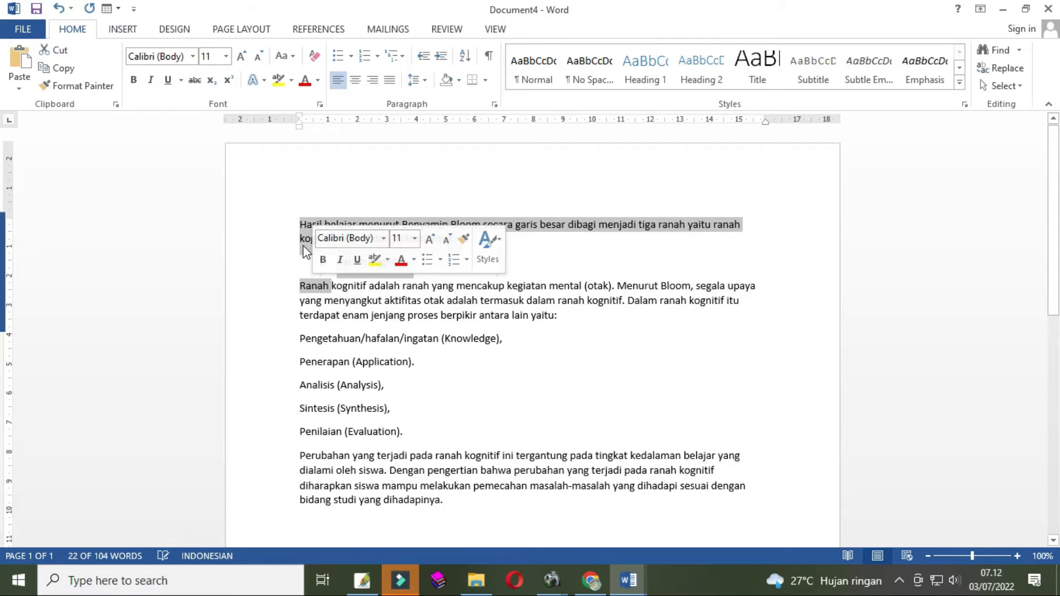
click(302, 247)
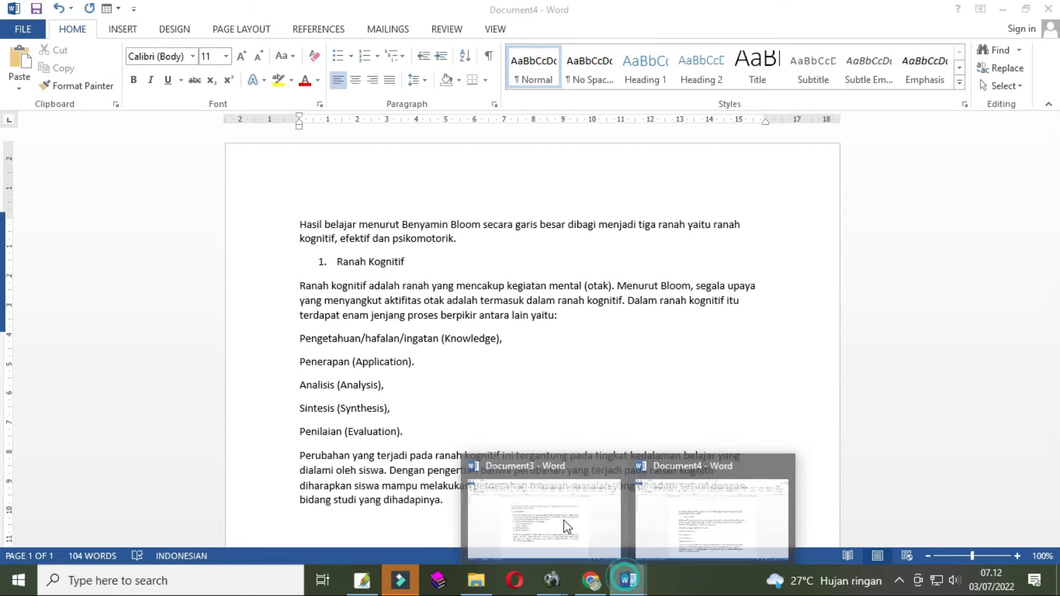
click(497, 494)
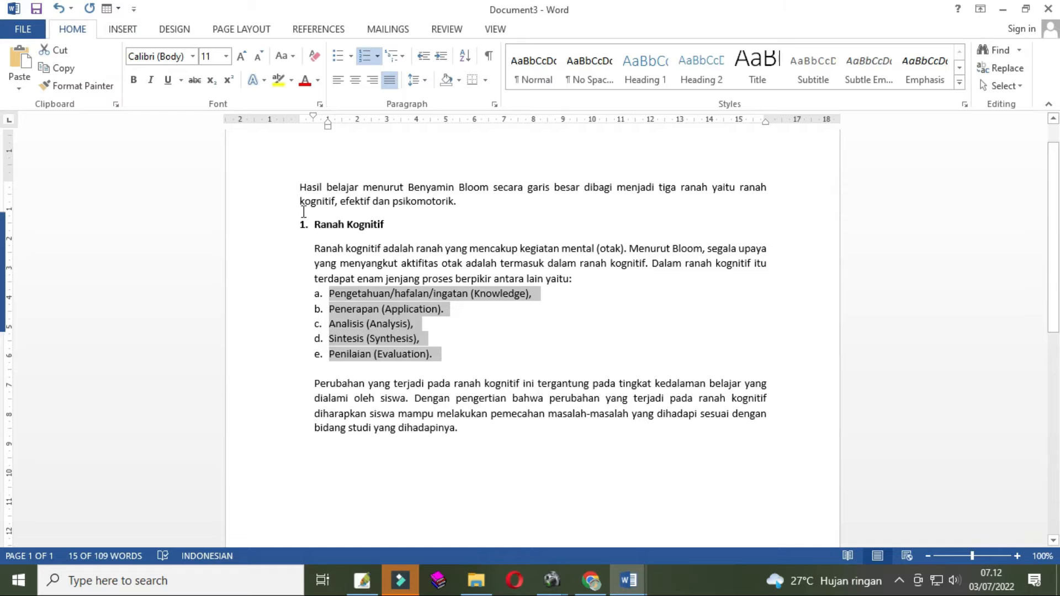
drag(297, 191, 386, 227)
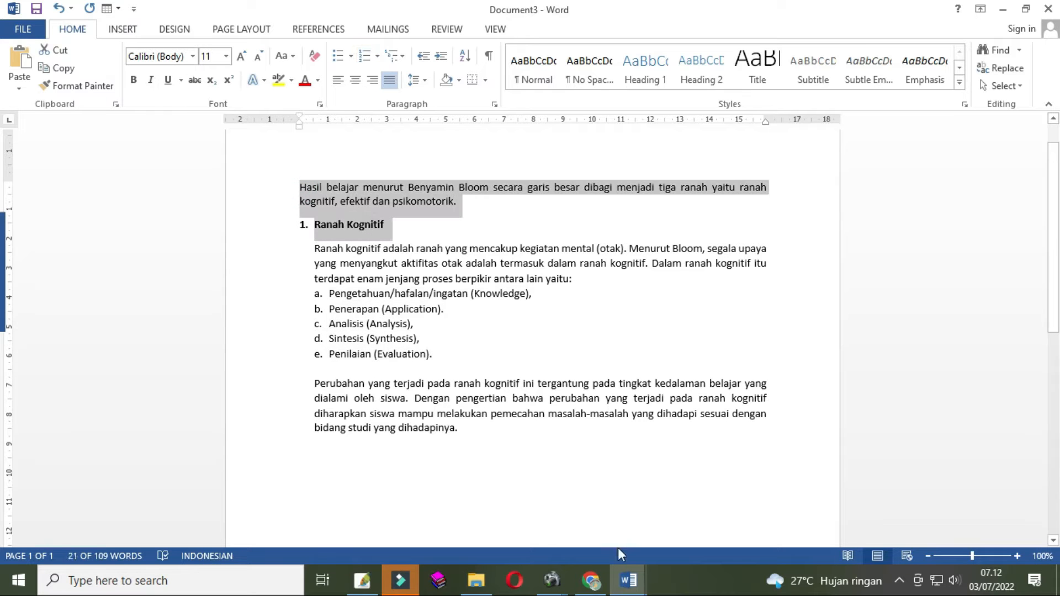
click(627, 583)
click(655, 534)
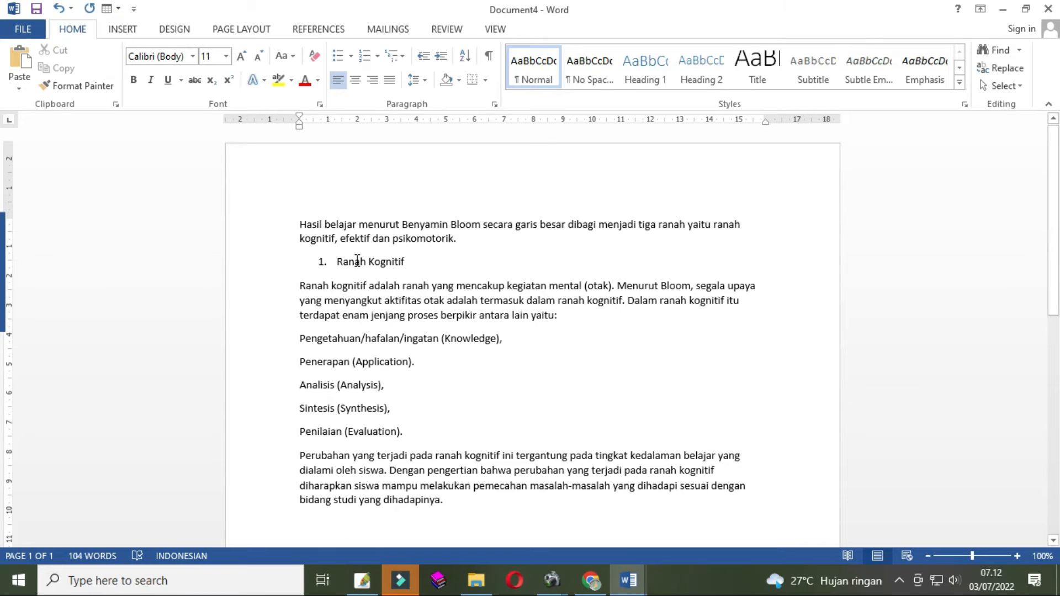
- Try to move the 'Ranah Kognitif' number to the left margin by dragging its first-line and hanging indent markers
click(338, 261)
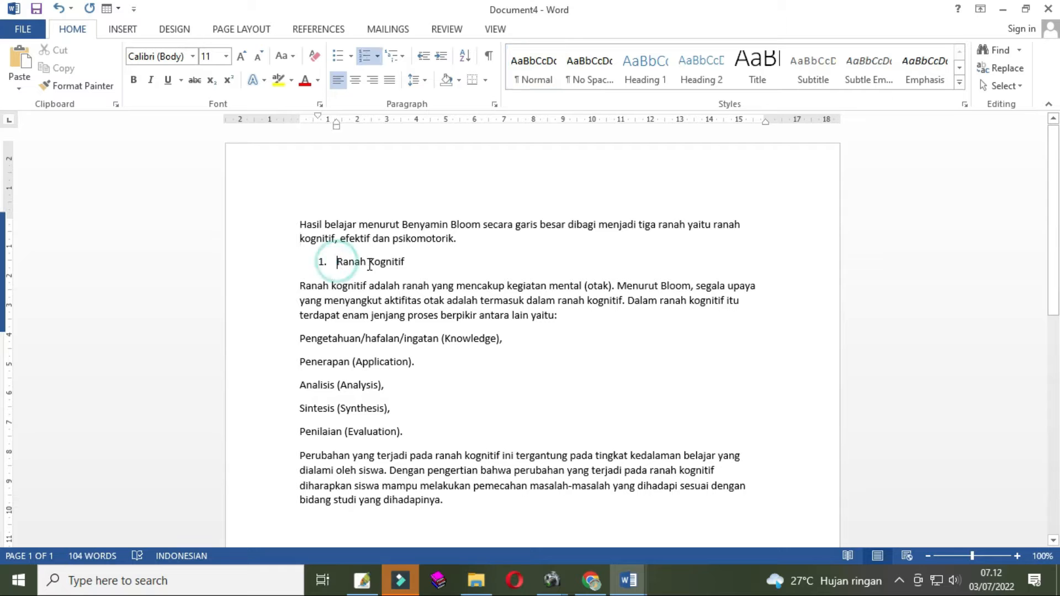
click(362, 263)
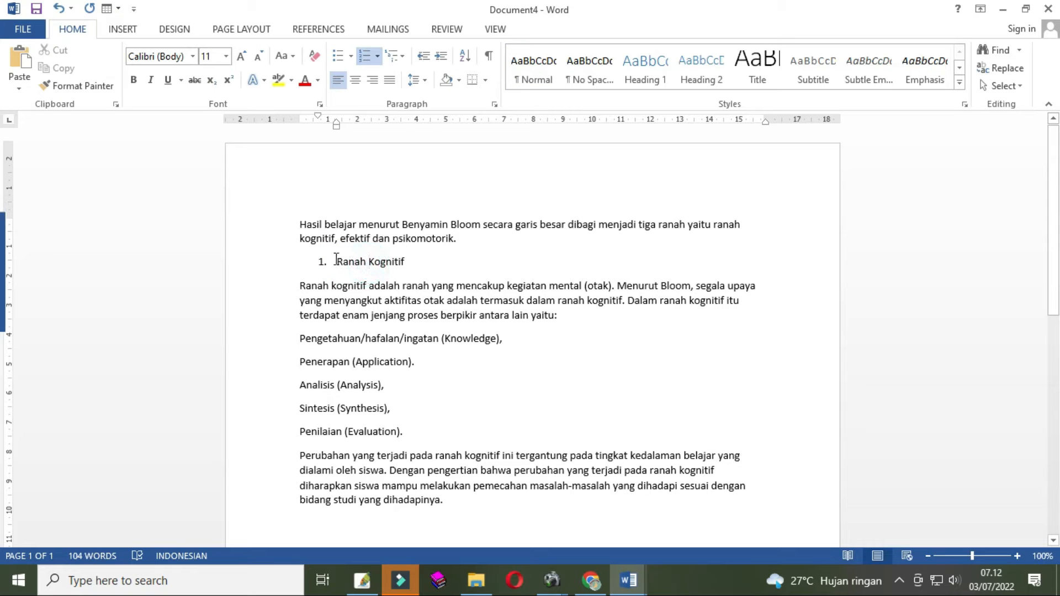
click(385, 262)
click(413, 263)
drag(413, 263, 338, 263)
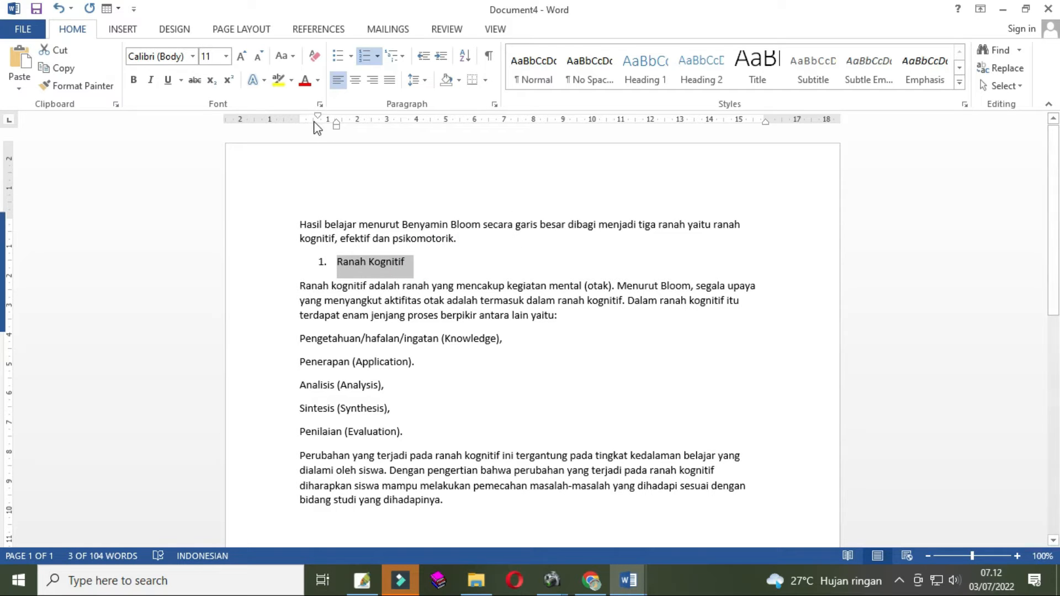
click(415, 266)
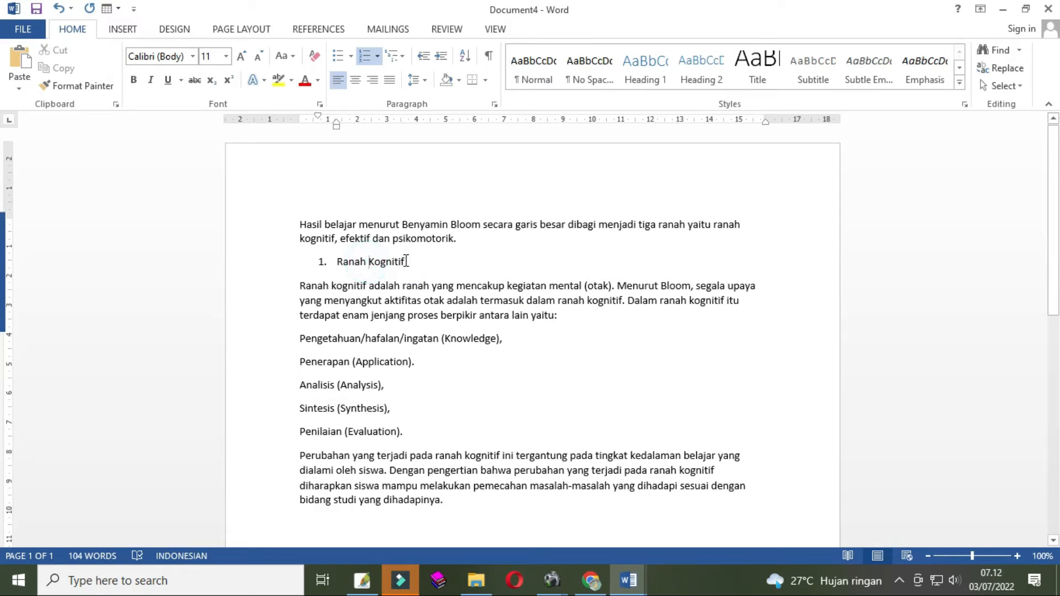
drag(407, 261, 321, 261)
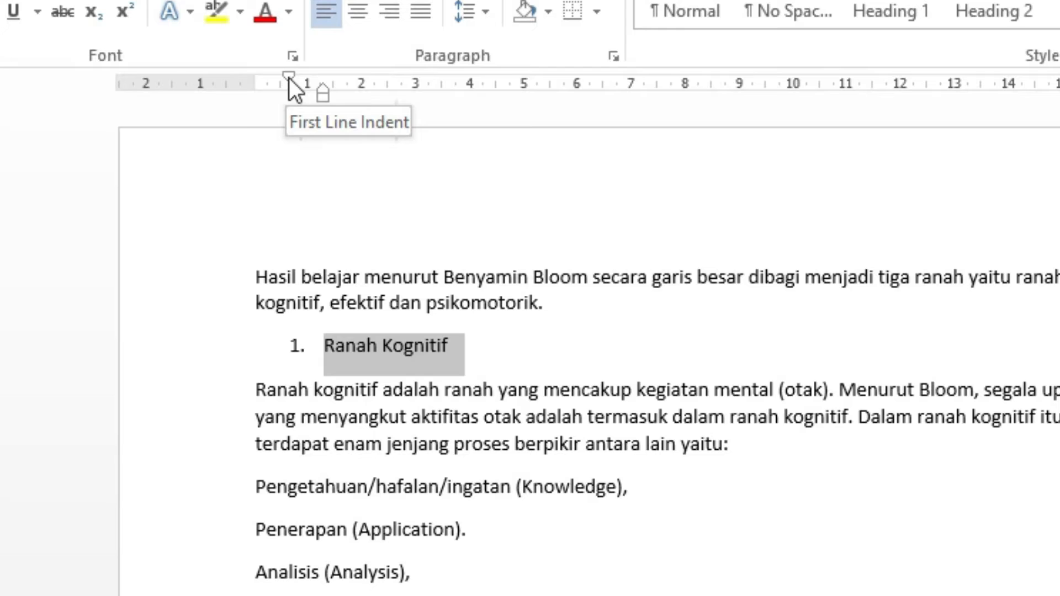
drag(318, 118, 314, 118)
drag(282, 78, 259, 89)
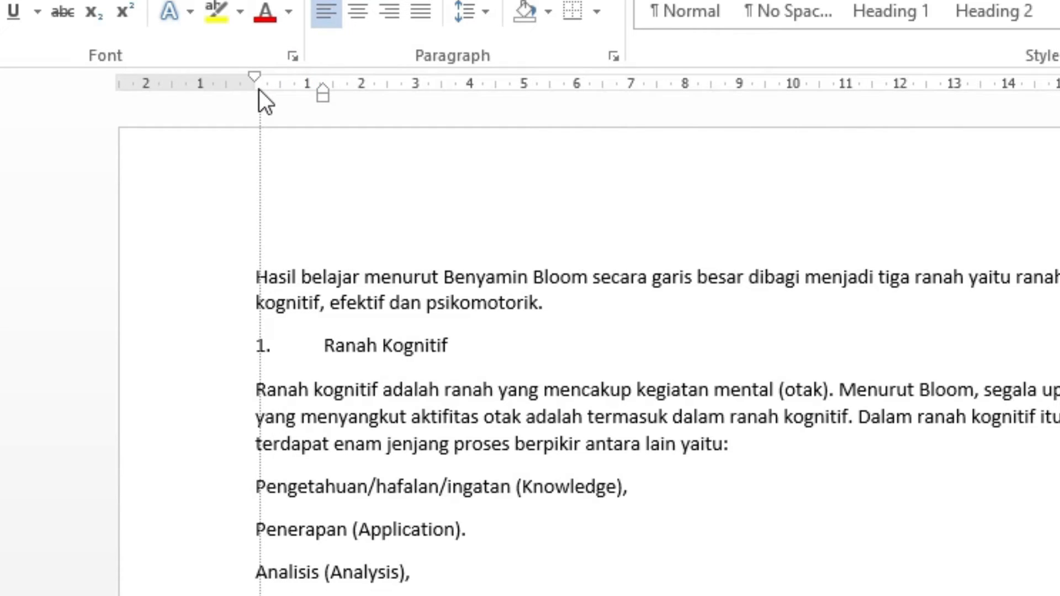
drag(259, 88, 258, 88)
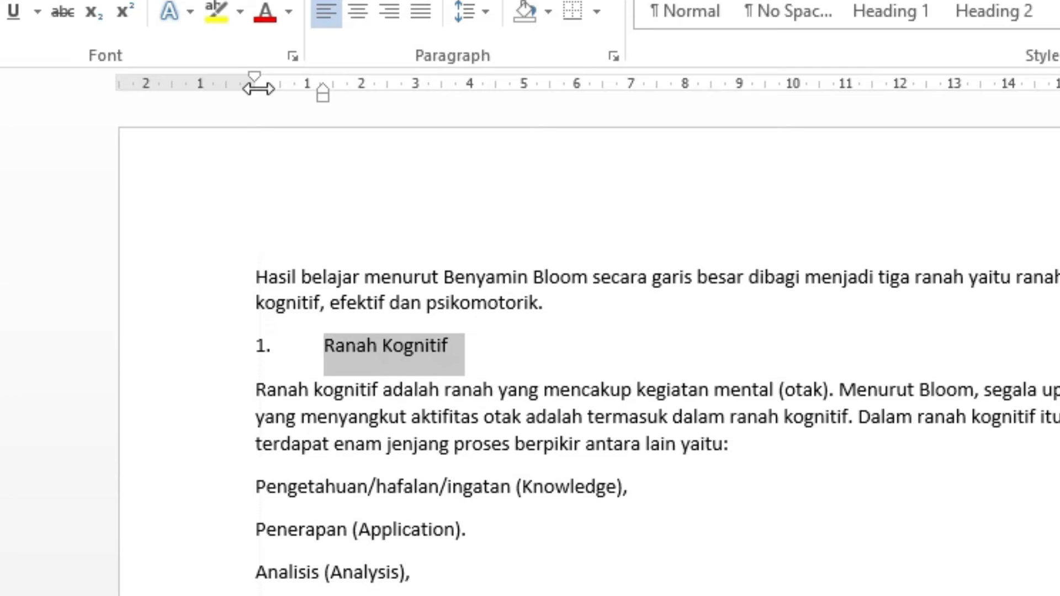
click(325, 99)
click(325, 99)
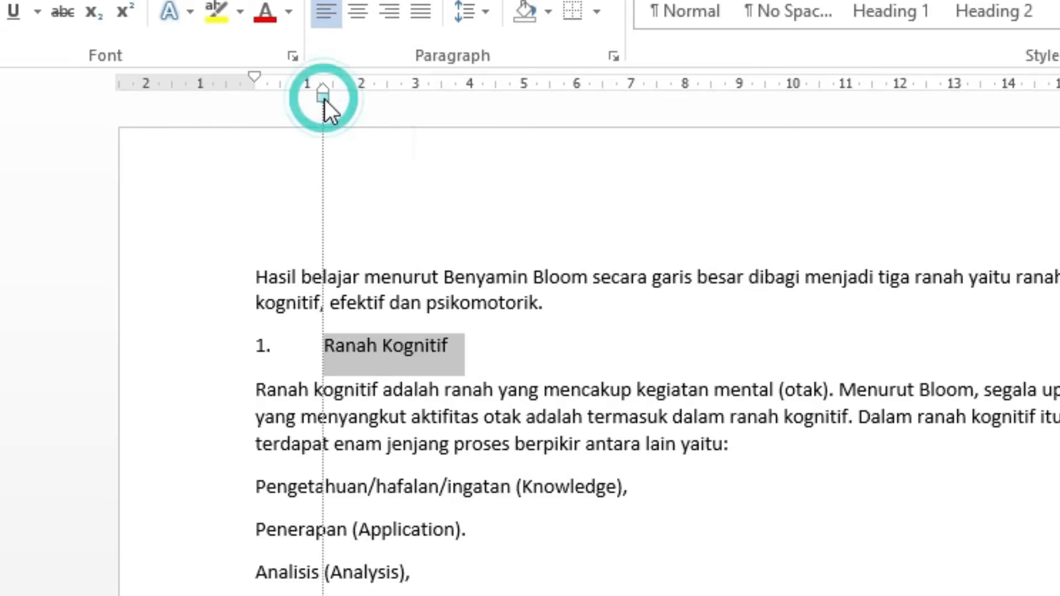
click(325, 90)
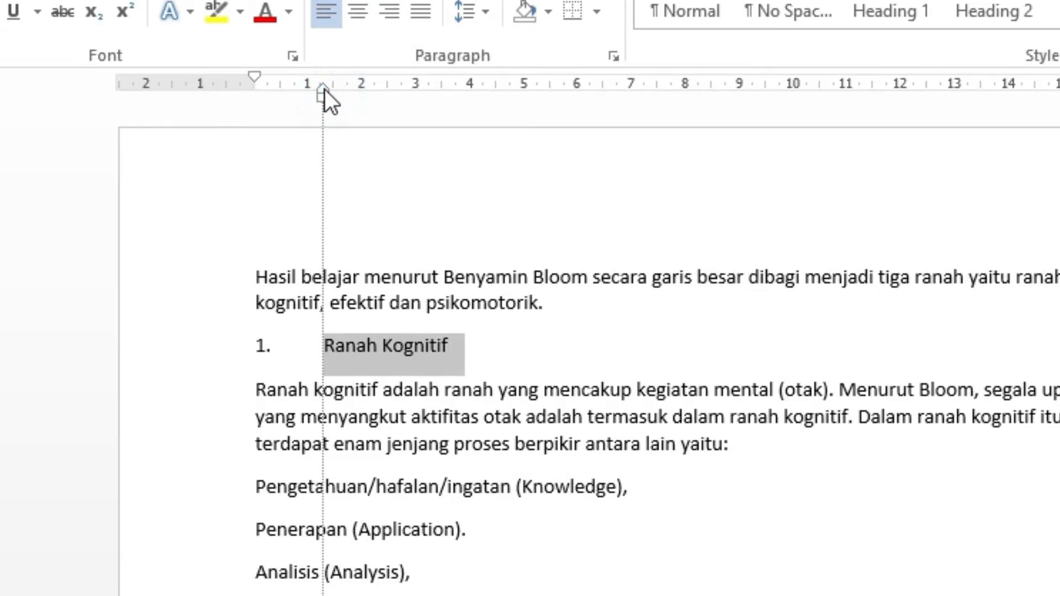
drag(325, 89, 291, 105)
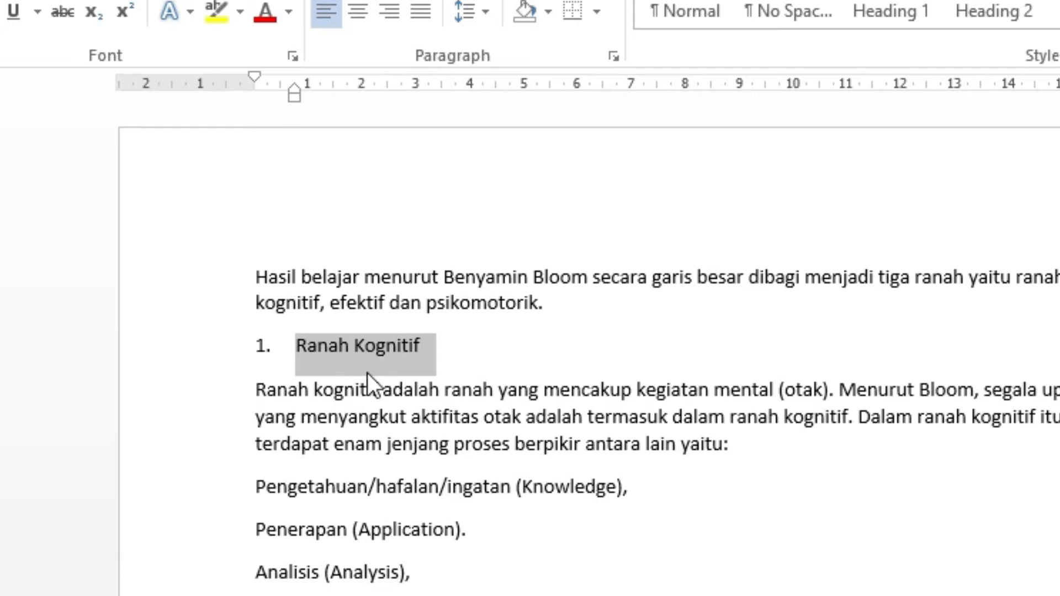
key(Tab)
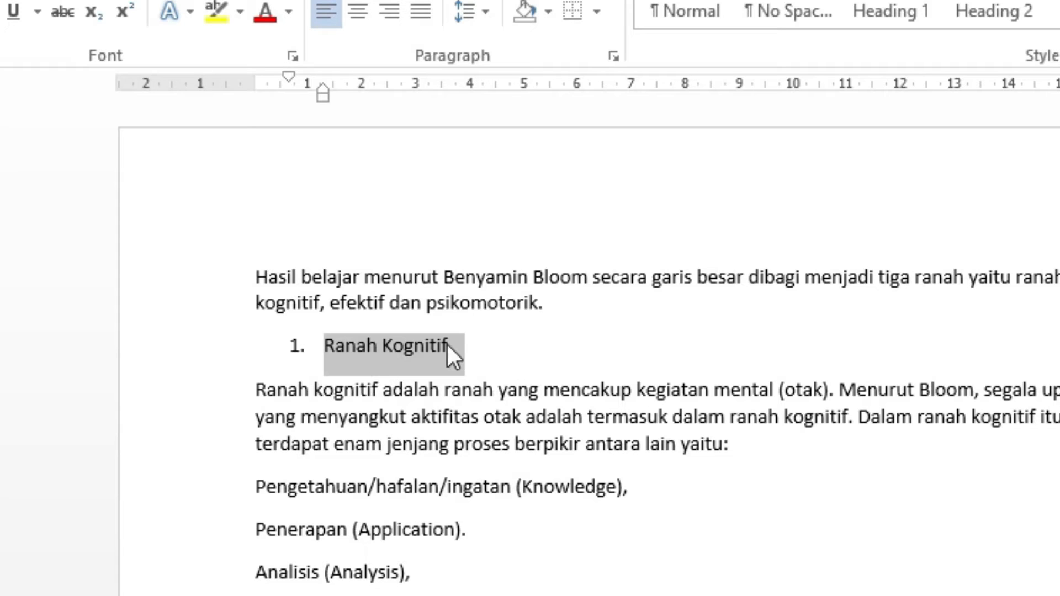
key(ctrl+z)
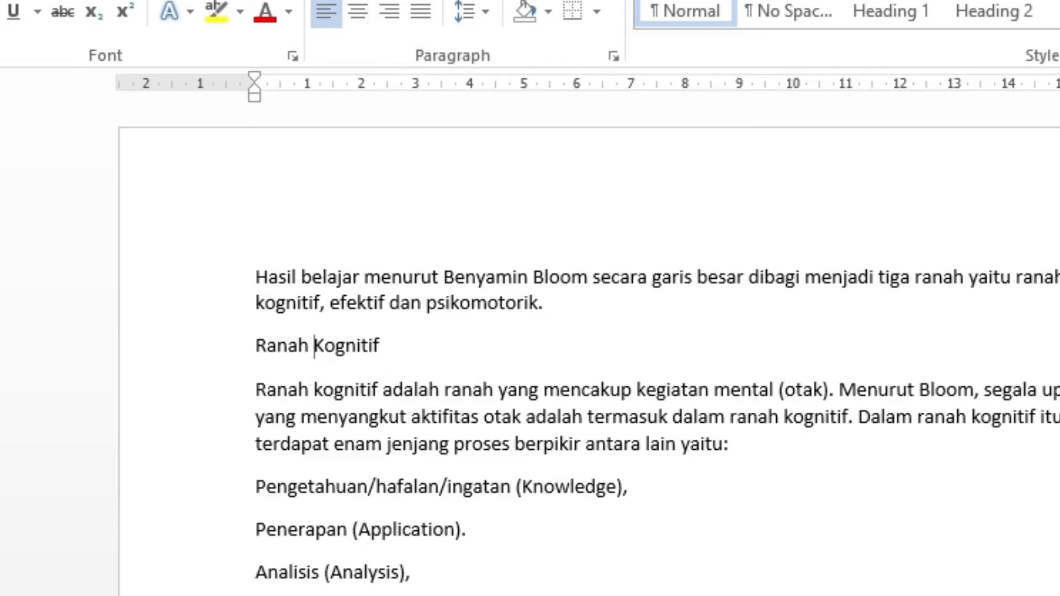
click(400, 0)
click(562, 253)
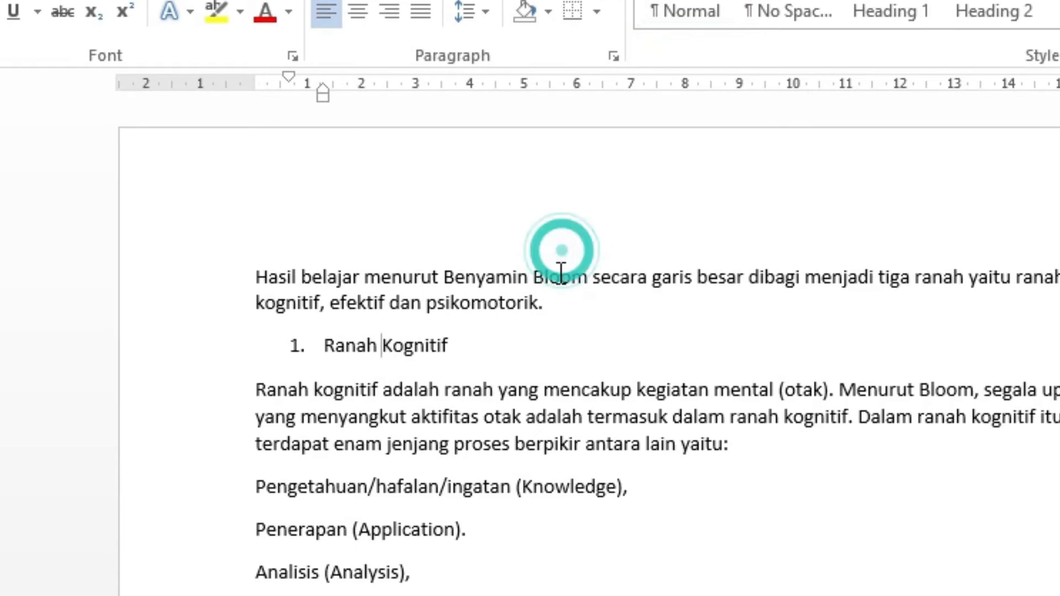
click(289, 78)
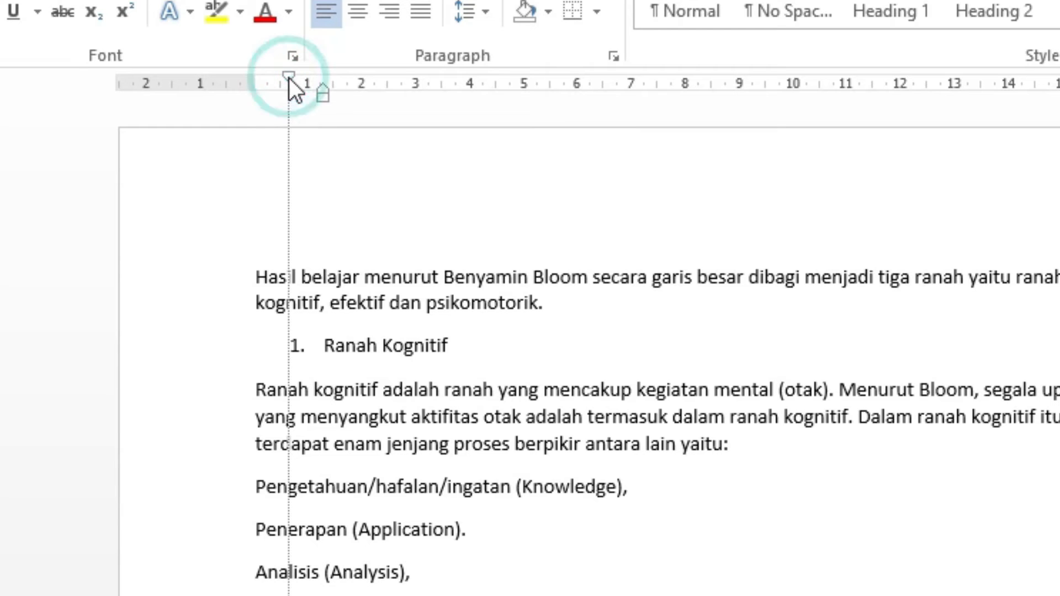
drag(287, 78, 259, 86)
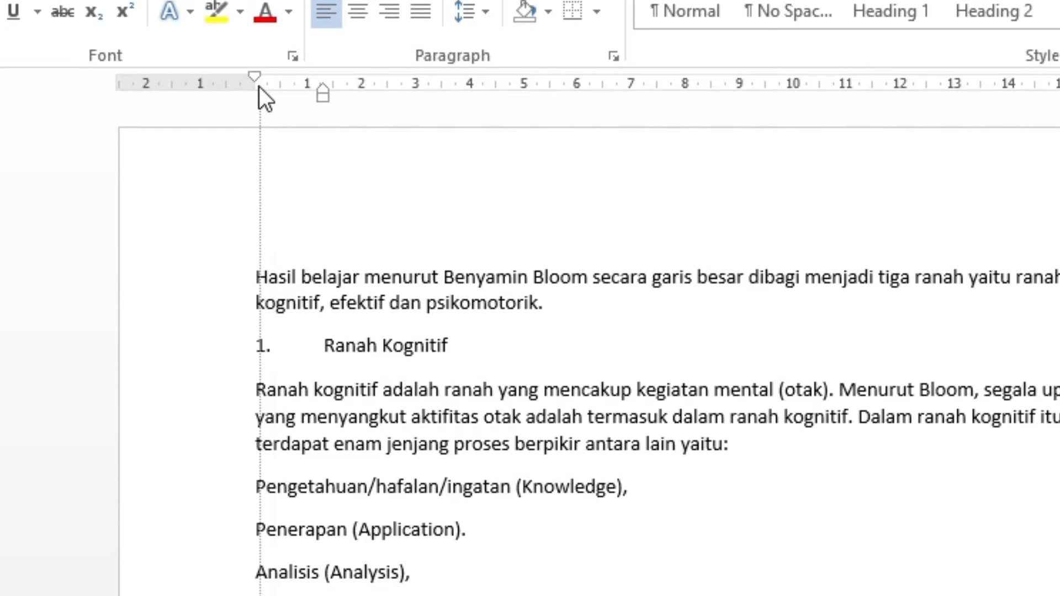
drag(259, 86, 260, 86)
click(325, 345)
drag(325, 345, 426, 350)
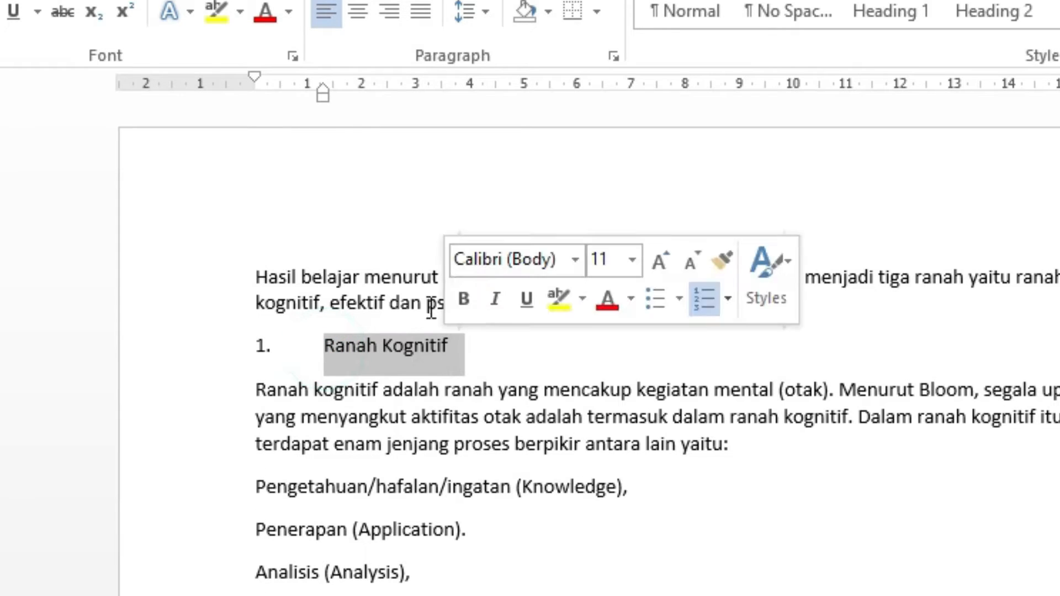
mouse_move(325, 90)
mouse_down()
mouse_move(323, 101)
mouse_move(324, 89)
mouse_move(290, 97)
mouse_up()
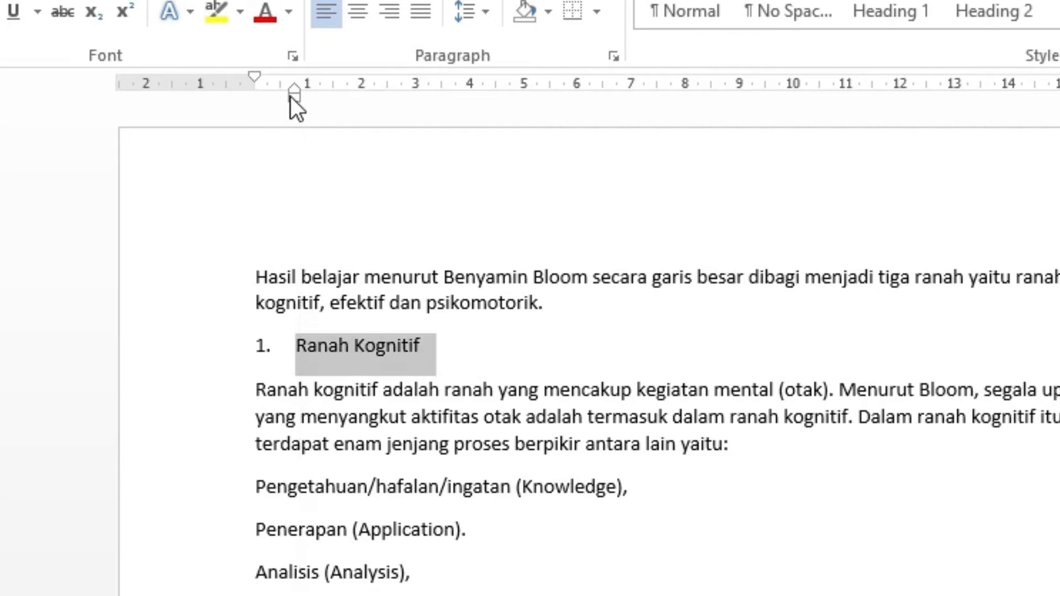
key(ctrl+z)
key(ctrl+z)
key(ctrl+z)
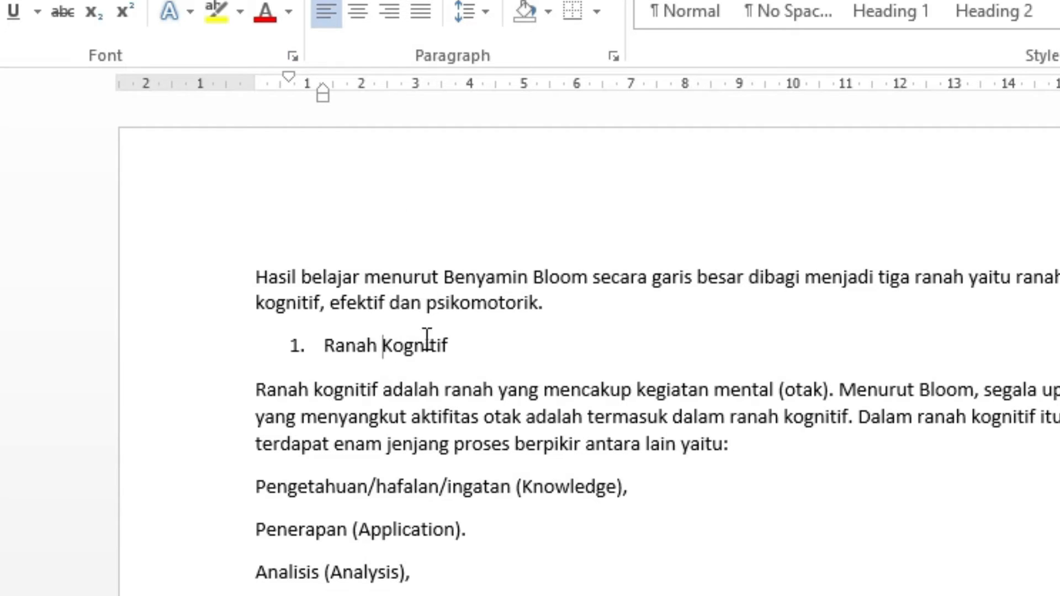
- Try to shift the heading's whole left indent toward the margin
click(458, 342)
click(435, 338)
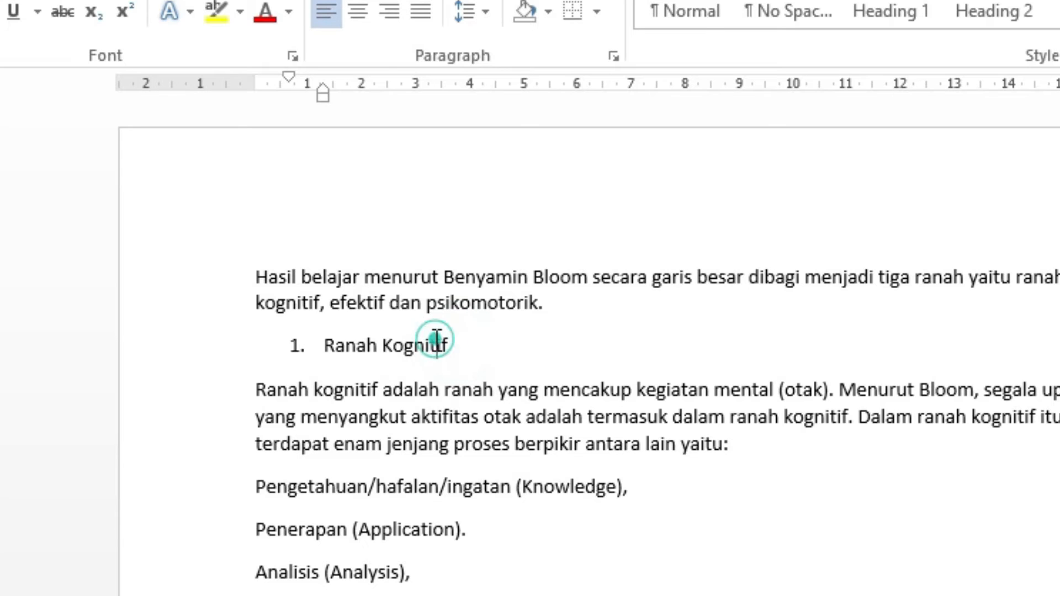
click(337, 345)
click(413, 346)
click(370, 348)
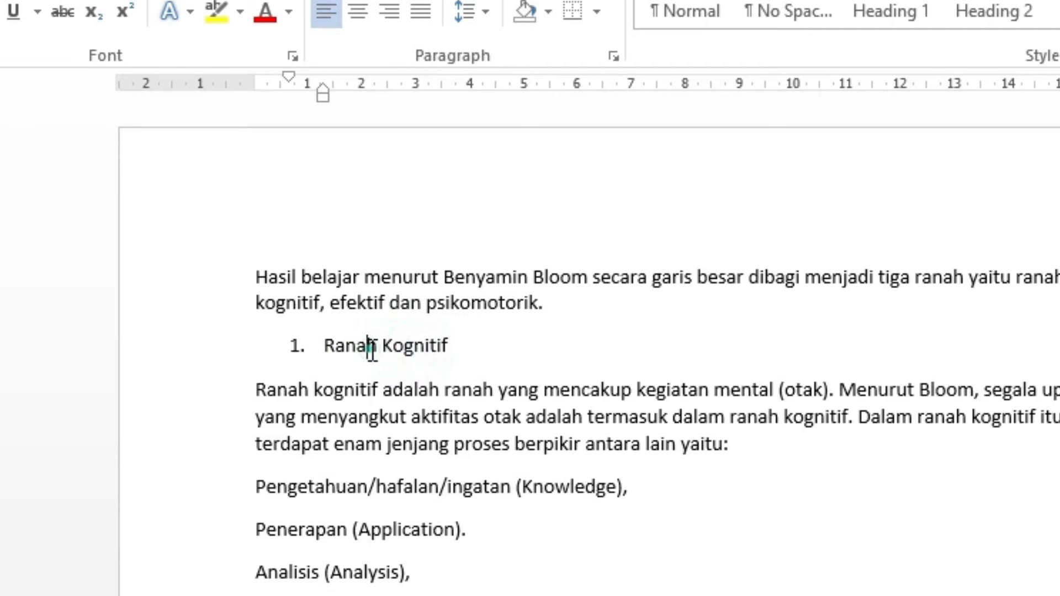
click(382, 347)
click(453, 343)
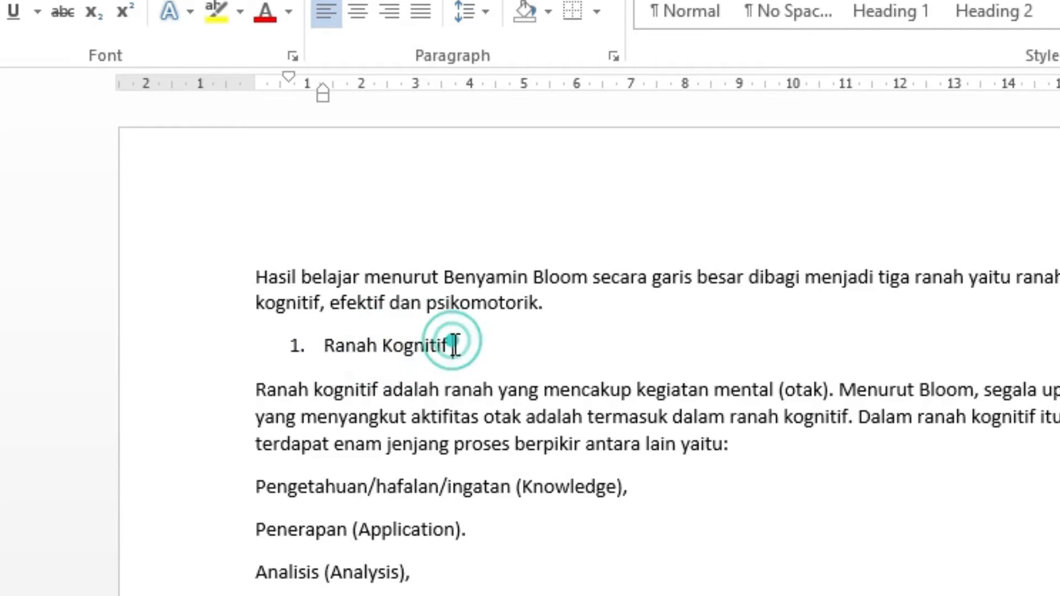
click(385, 346)
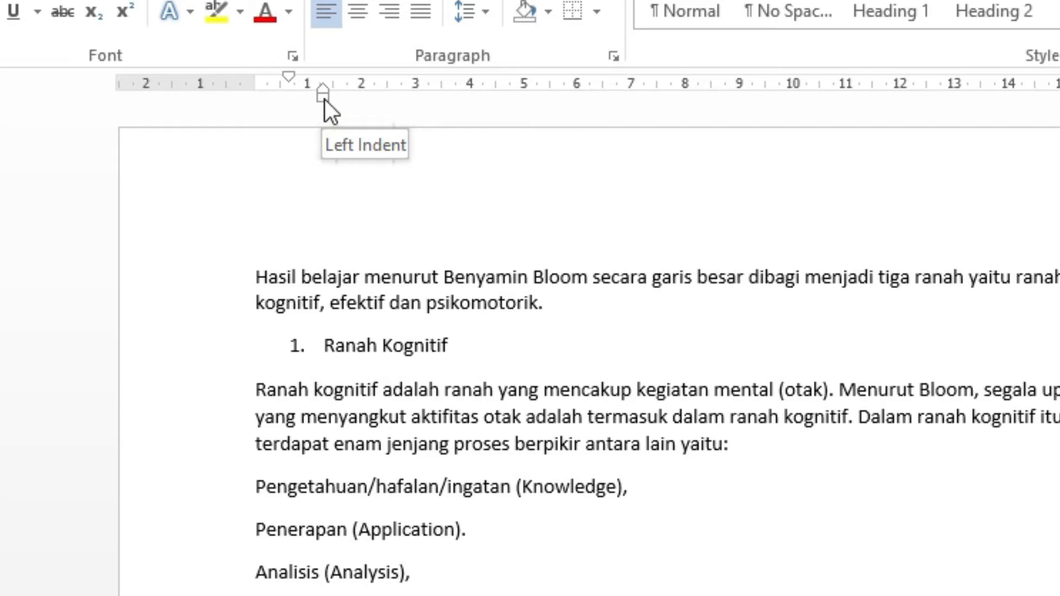
mouse_move(323, 97)
mouse_down()
mouse_move(287, 98)
mouse_move(347, 98)
mouse_move(281, 100)
mouse_move(516, 101)
mouse_move(295, 142)
mouse_up()
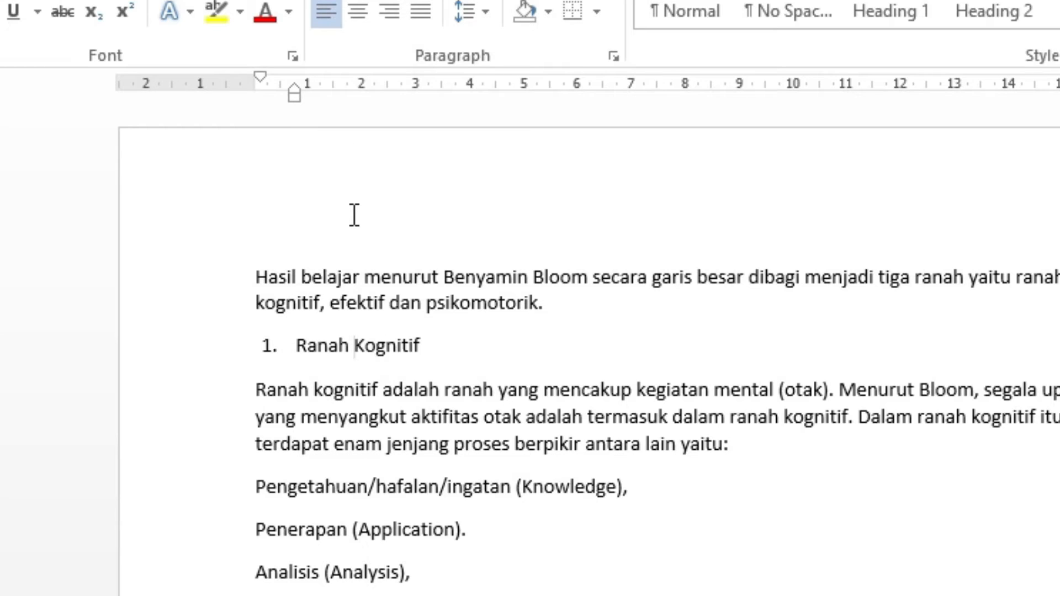
key(ctrl+z)
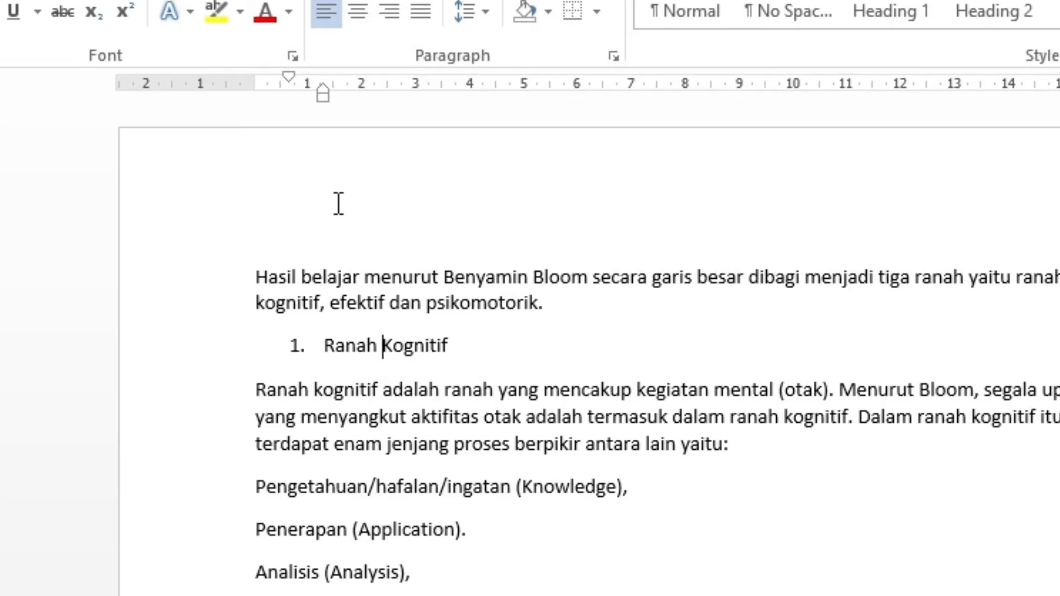
- Align the 'Ranah Kognitif' number with the left margin and shorten its hanging indent to about 0.75 cm
click(291, 75)
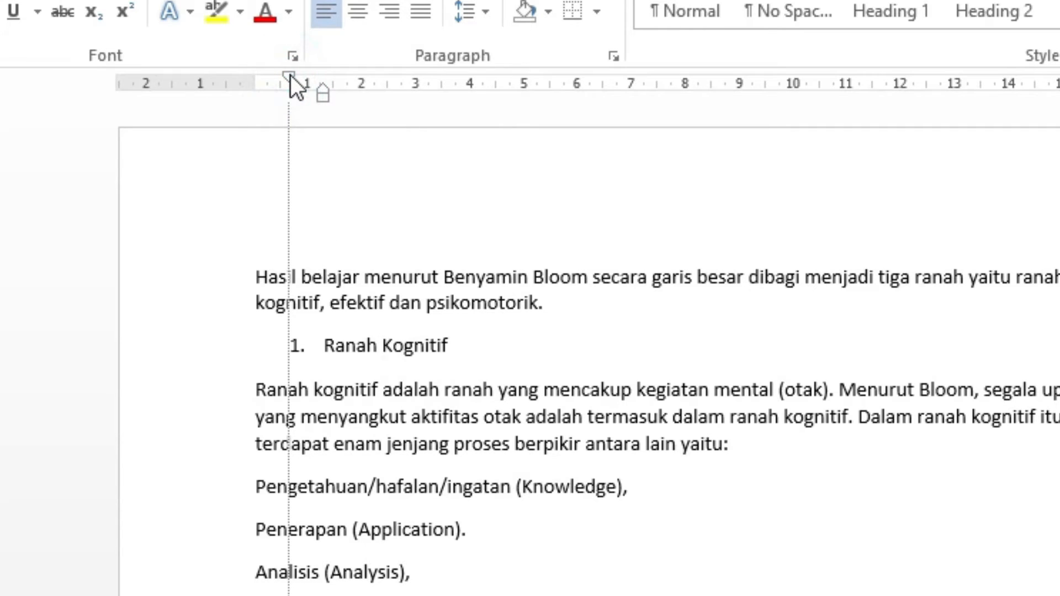
click(290, 75)
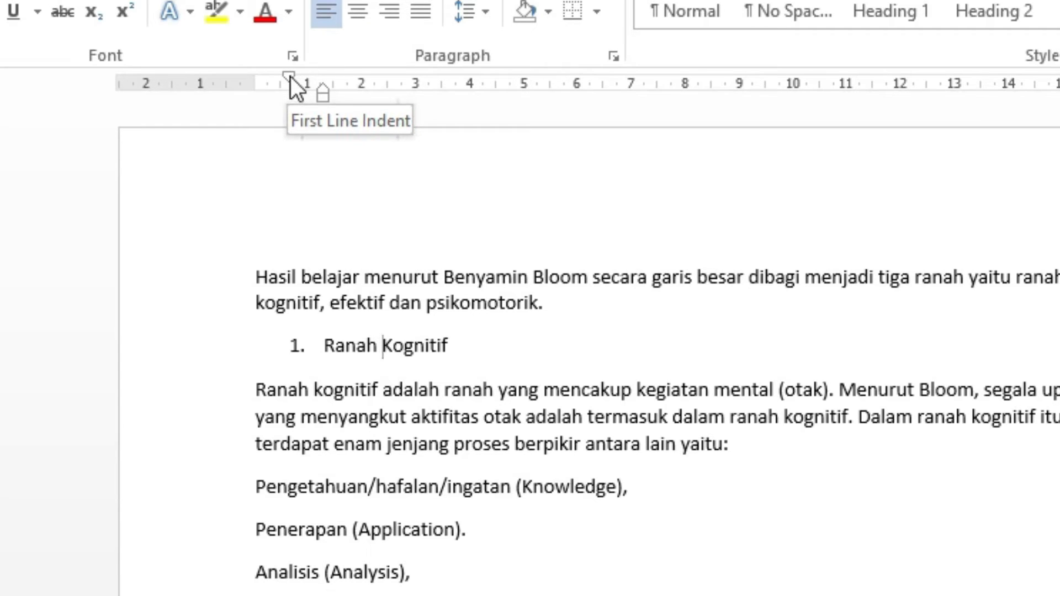
drag(290, 77, 259, 88)
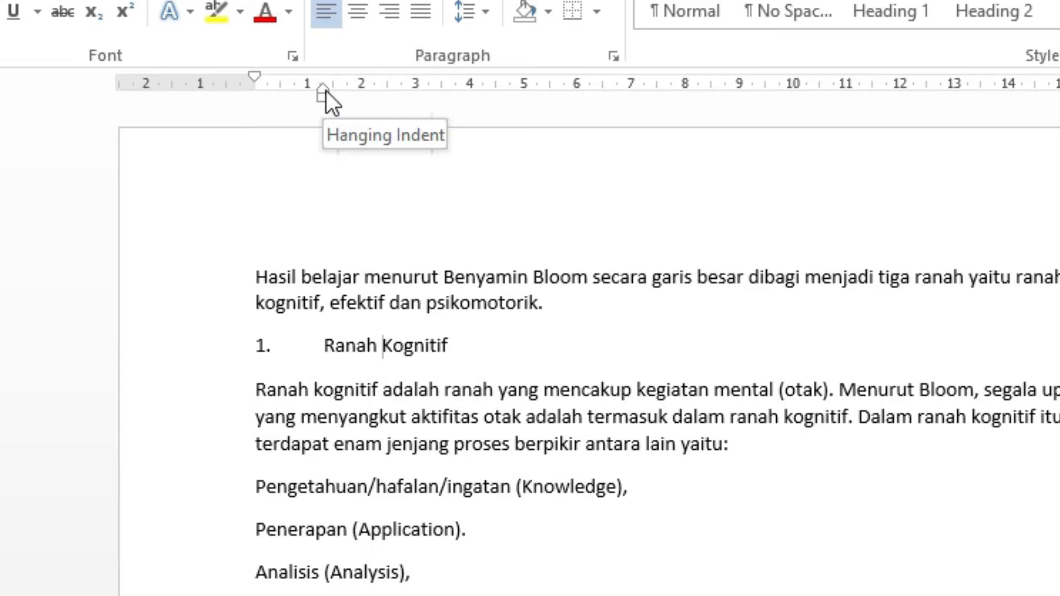
drag(323, 89, 293, 109)
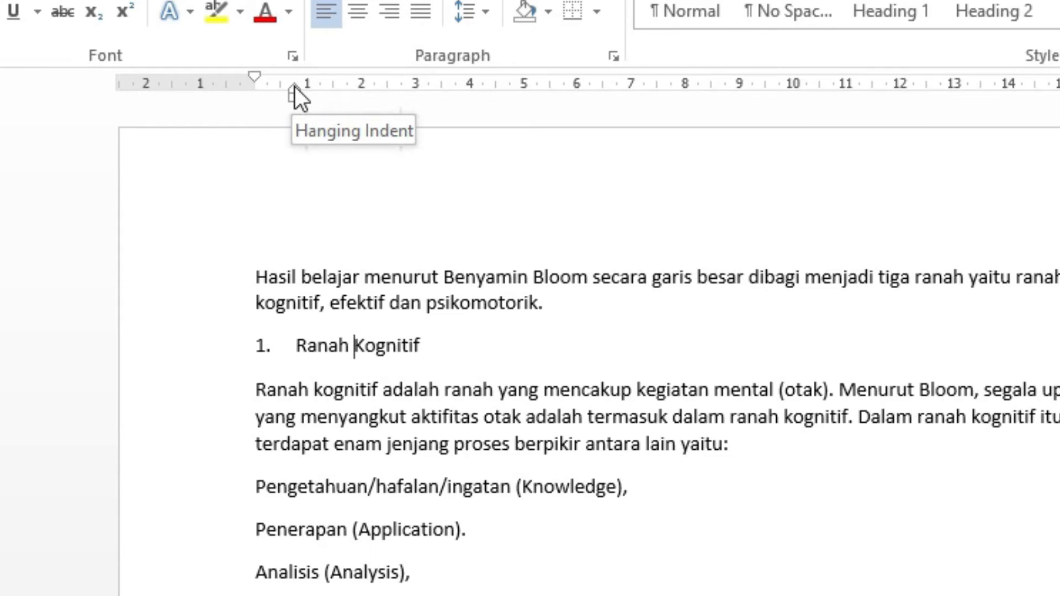
mouse_move(295, 88)
mouse_down()
mouse_move(937, 156)
mouse_move(415, 175)
mouse_move(295, 194)
mouse_up()
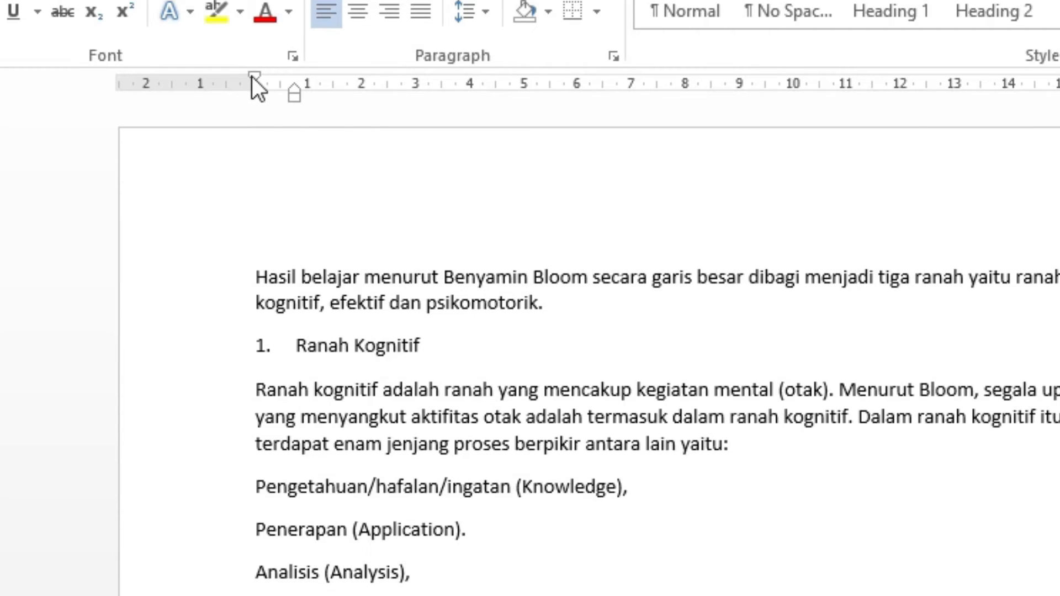
mouse_move(253, 78)
mouse_down()
mouse_move(296, 93)
mouse_move(582, 121)
mouse_move(244, 152)
mouse_move(254, 150)
mouse_up()
mouse_move(297, 101)
mouse_down()
mouse_move(421, 123)
mouse_move(755, 130)
mouse_move(276, 169)
mouse_move(301, 182)
mouse_up()
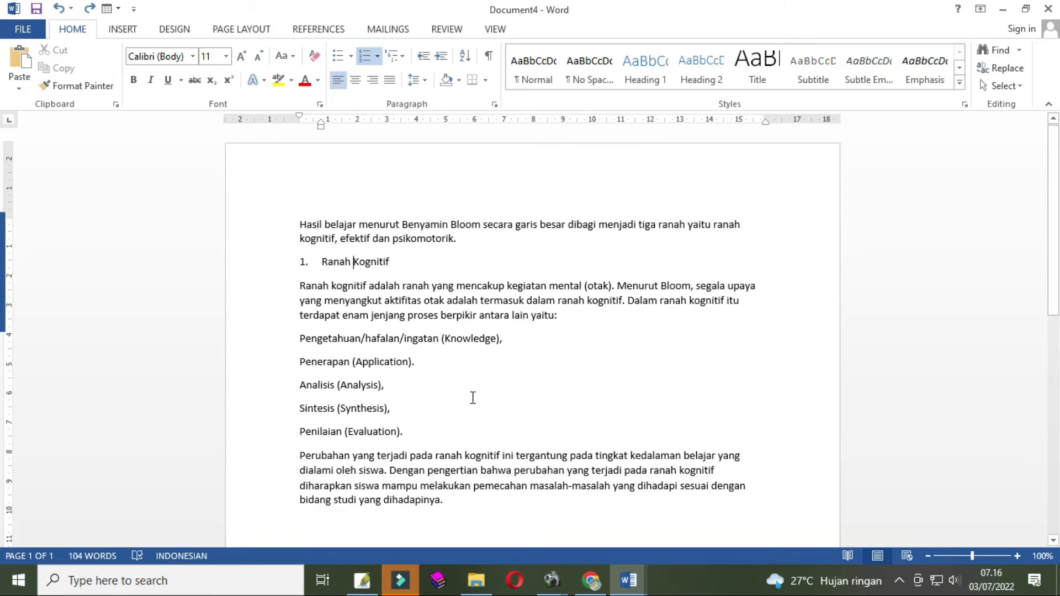
- Make the 'Ranah Kognitif' heading bold
click(390, 263)
drag(395, 263, 281, 256)
key(shift+Up)
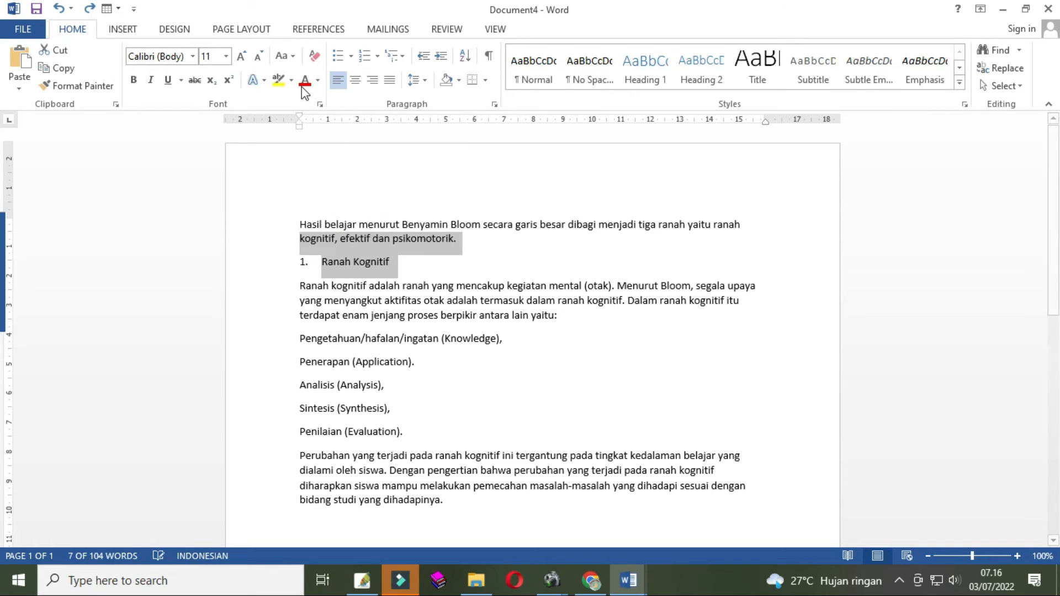
click(398, 260)
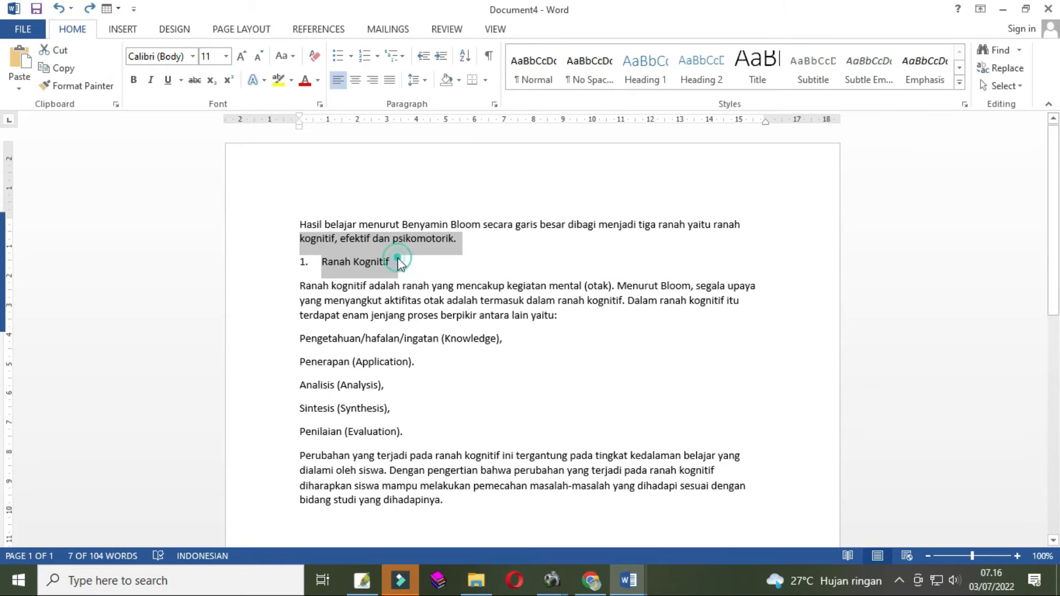
drag(401, 263, 294, 267)
click(416, 267)
drag(409, 260, 274, 272)
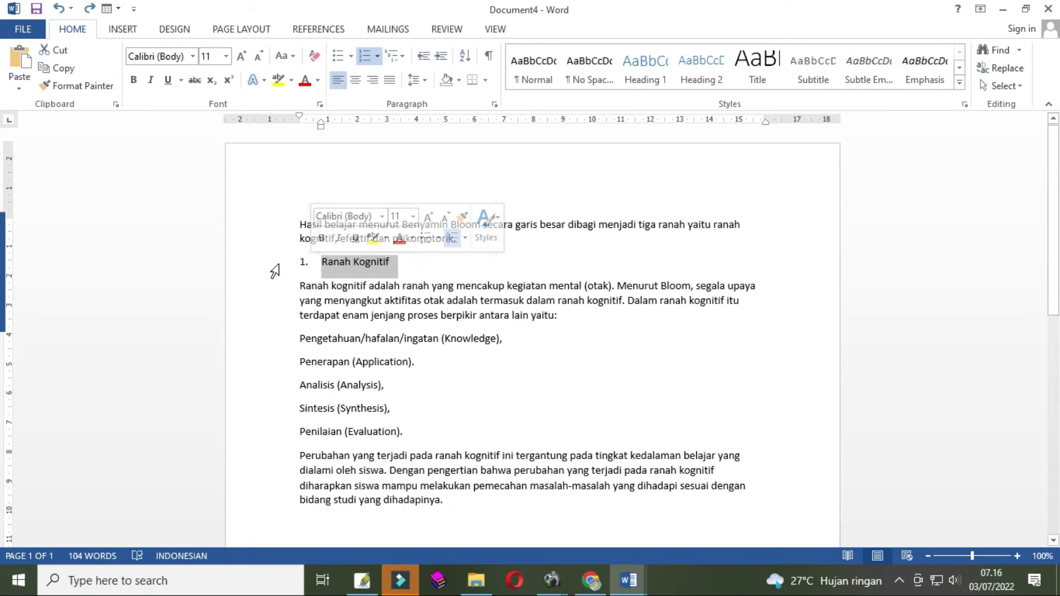
click(403, 267)
drag(411, 266, 286, 266)
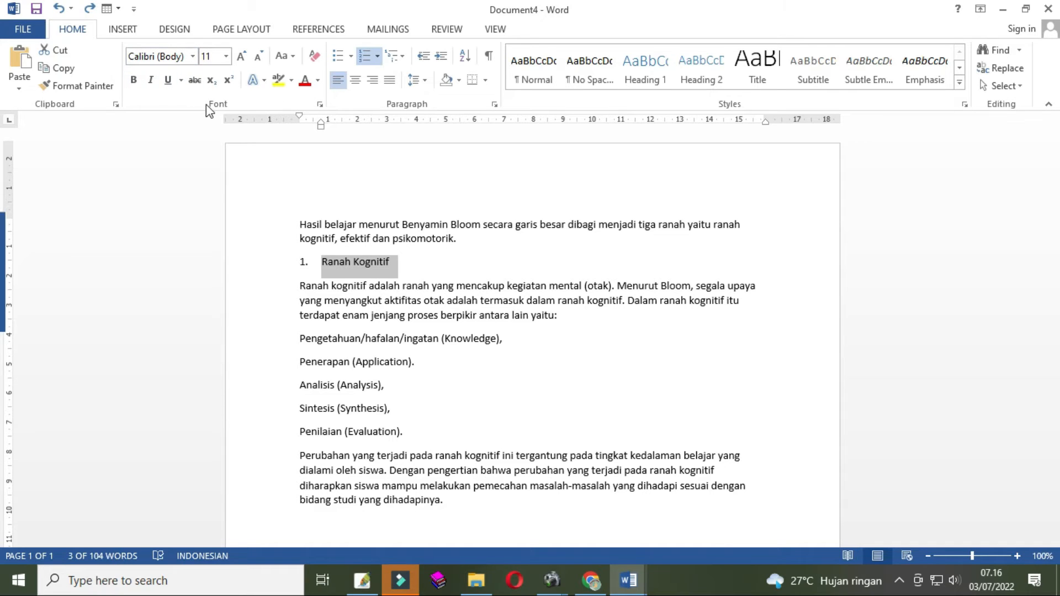
click(137, 85)
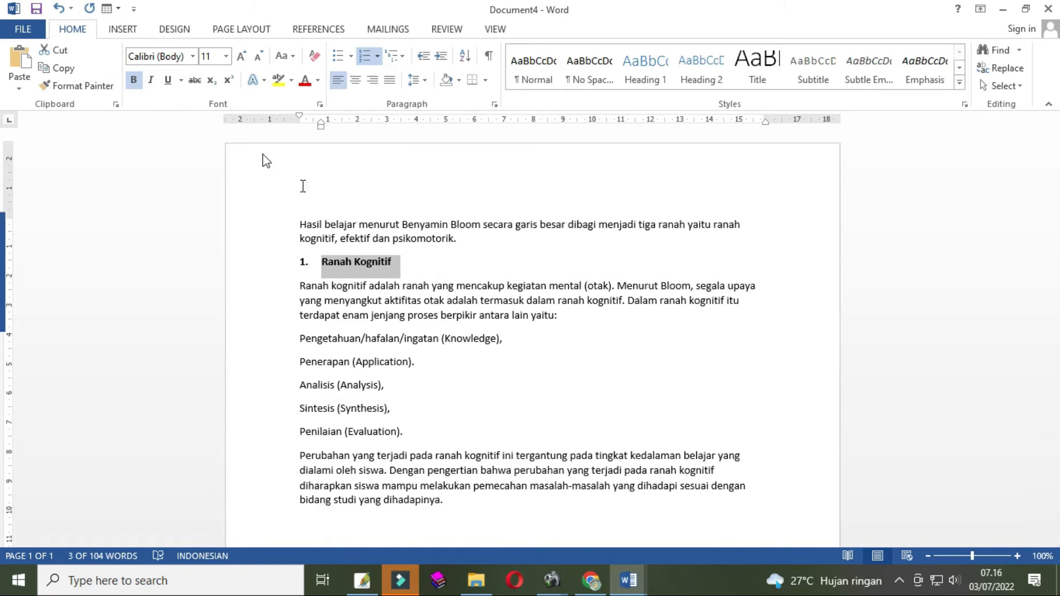
click(409, 263)
drag(427, 263, 306, 260)
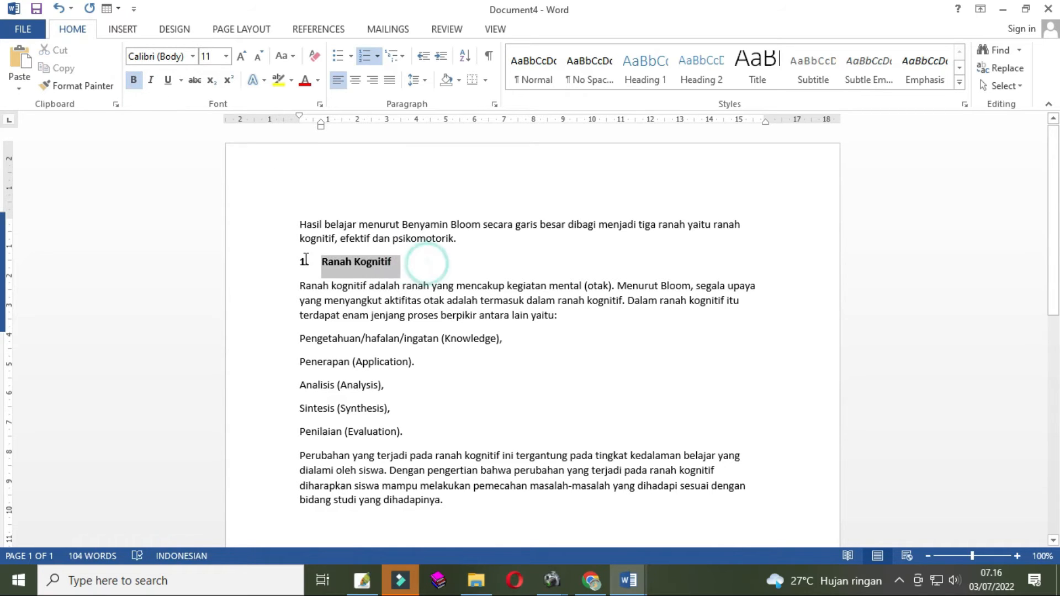
click(415, 271)
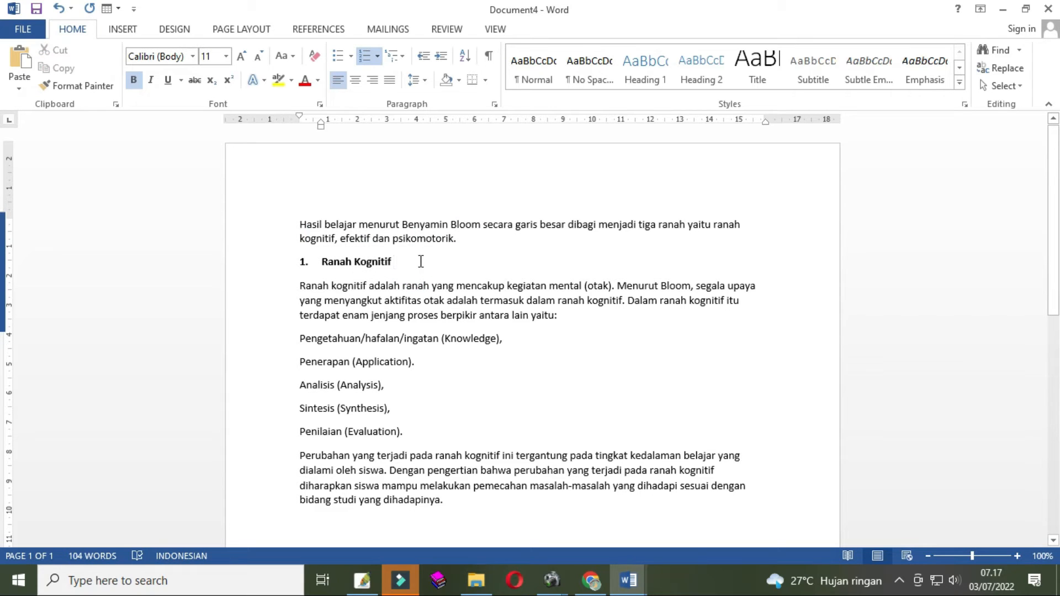
- Toggle bold on the 'Ranah Kognitif' heading several times
drag(420, 261, 325, 266)
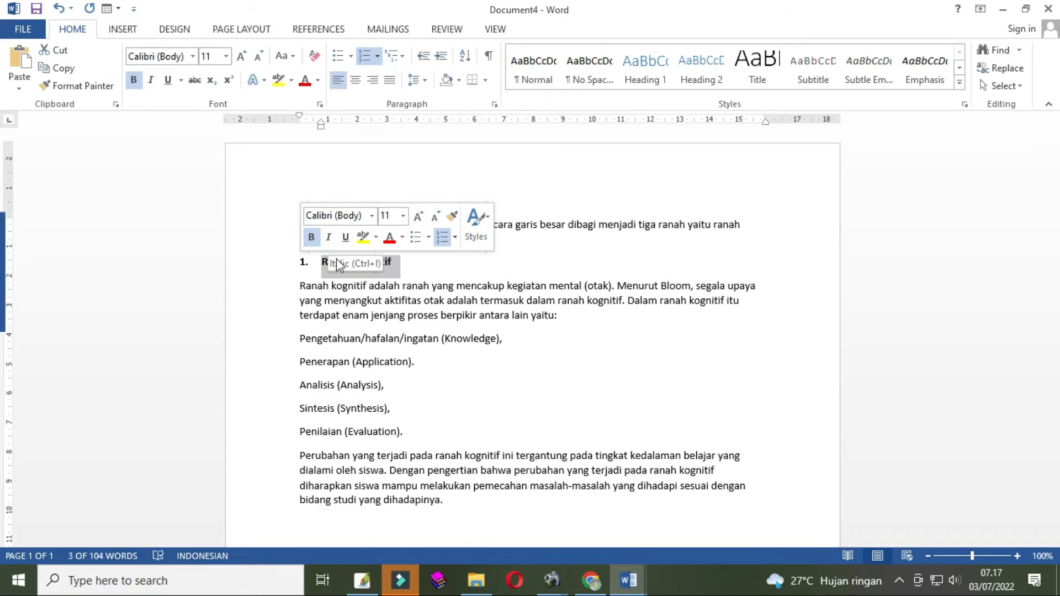
click(312, 238)
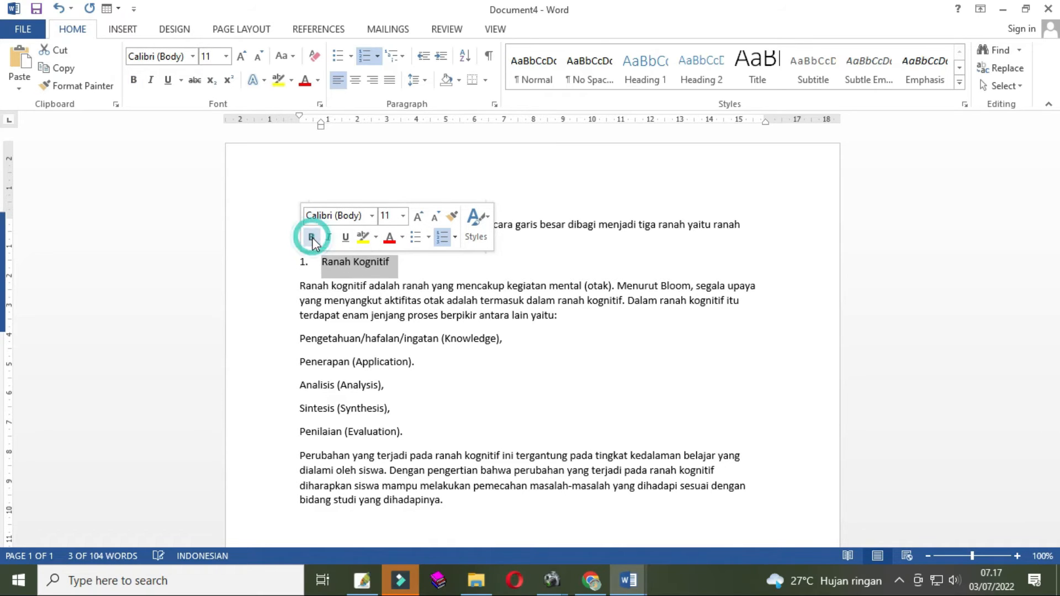
click(312, 238)
click(312, 238)
click(312, 238)
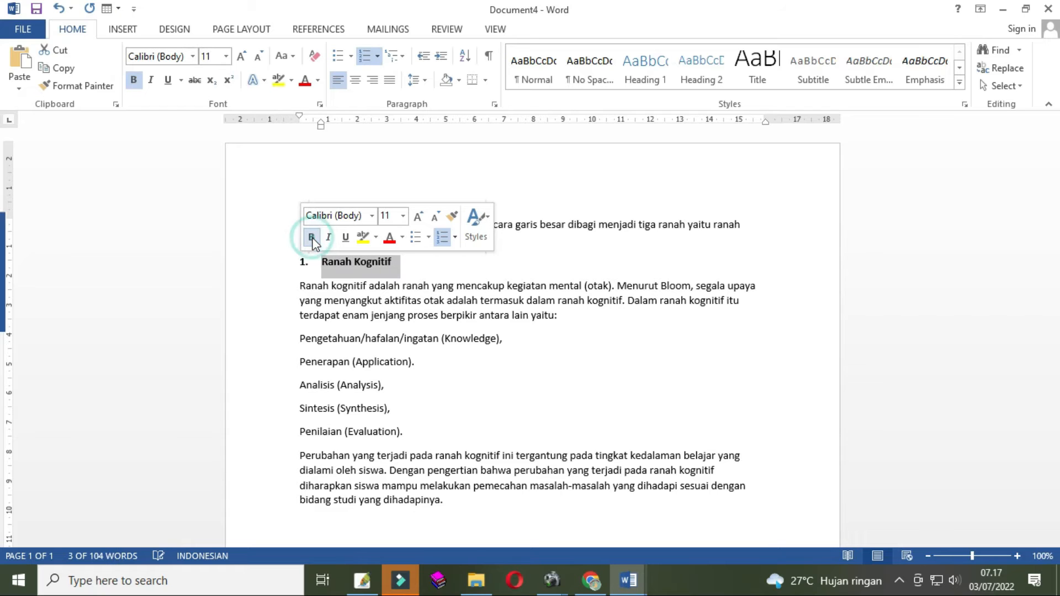
click(456, 238)
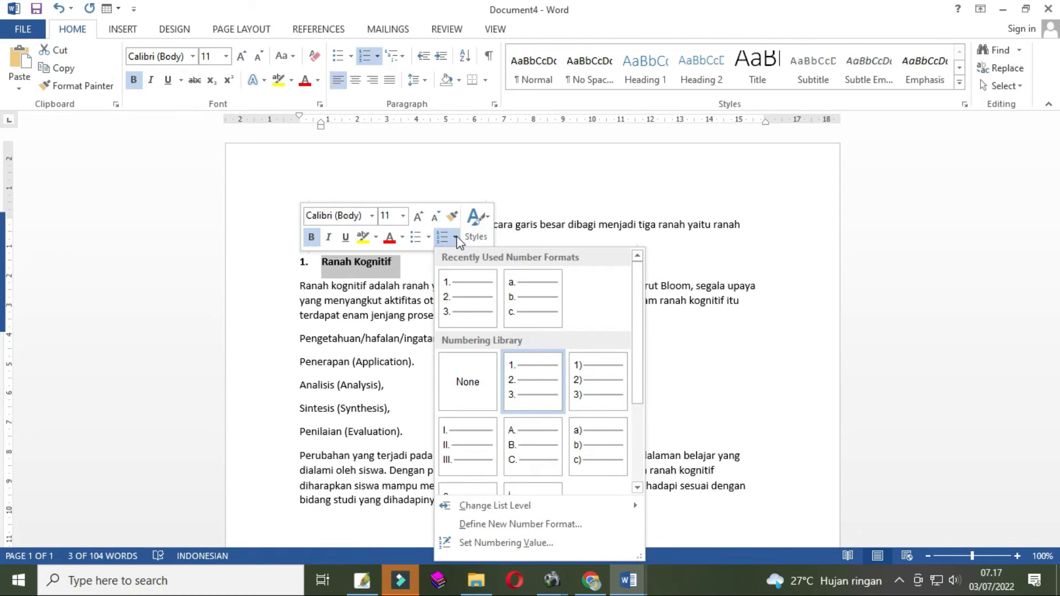
click(456, 238)
click(456, 238)
click(736, 269)
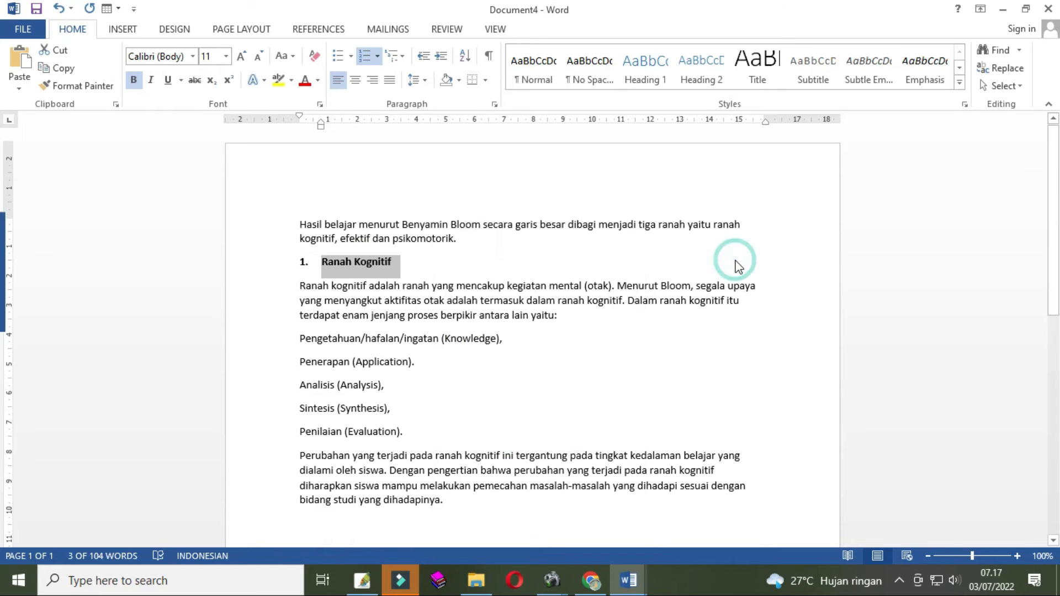
key(ctrl+b)
key(ctrl+b)
key(ctrl+b)
key(ctrl+b)
key(ctrl+b)
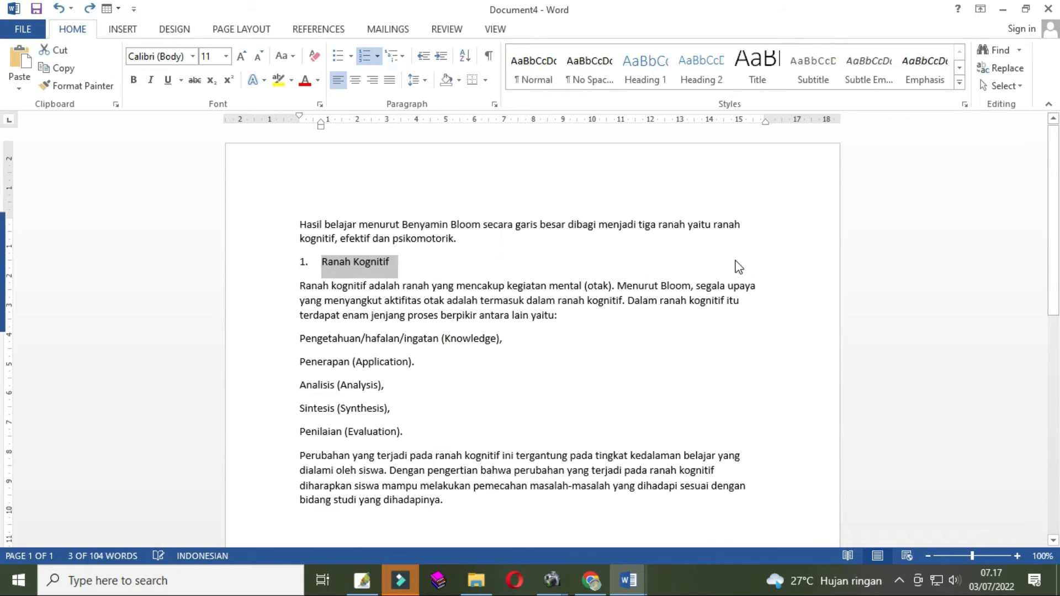
- Undo the last three formatting changes on the heading
key(ctrl+z)
key(ctrl+z)
key(ctrl+z)
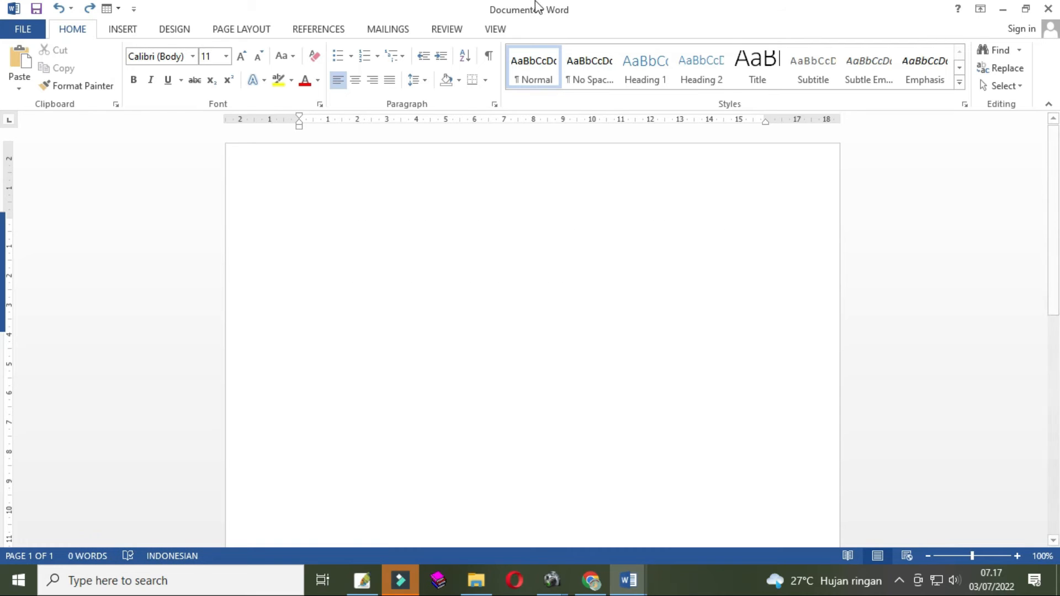
click(89, 10)
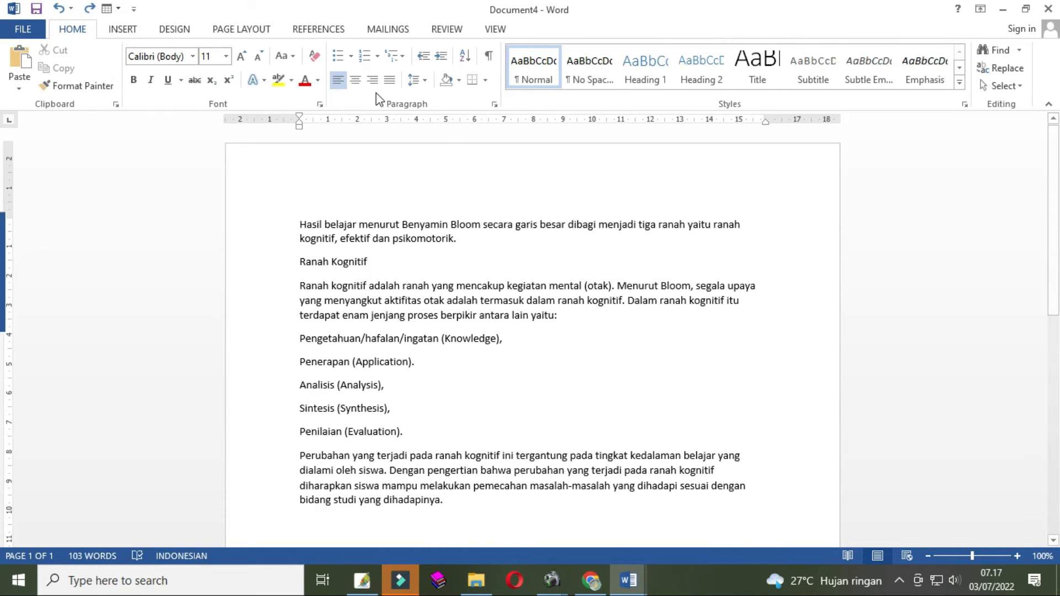
- Apply '1.' numbering to the 'Ranah Kognitif' heading
triple_click(373, 260)
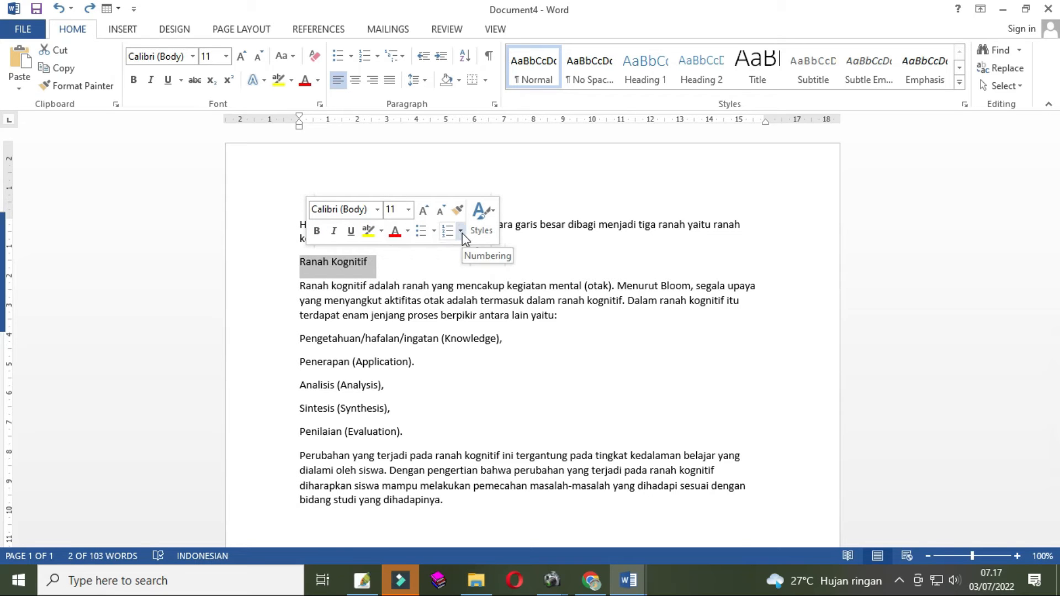
click(389, 263)
click(291, 263)
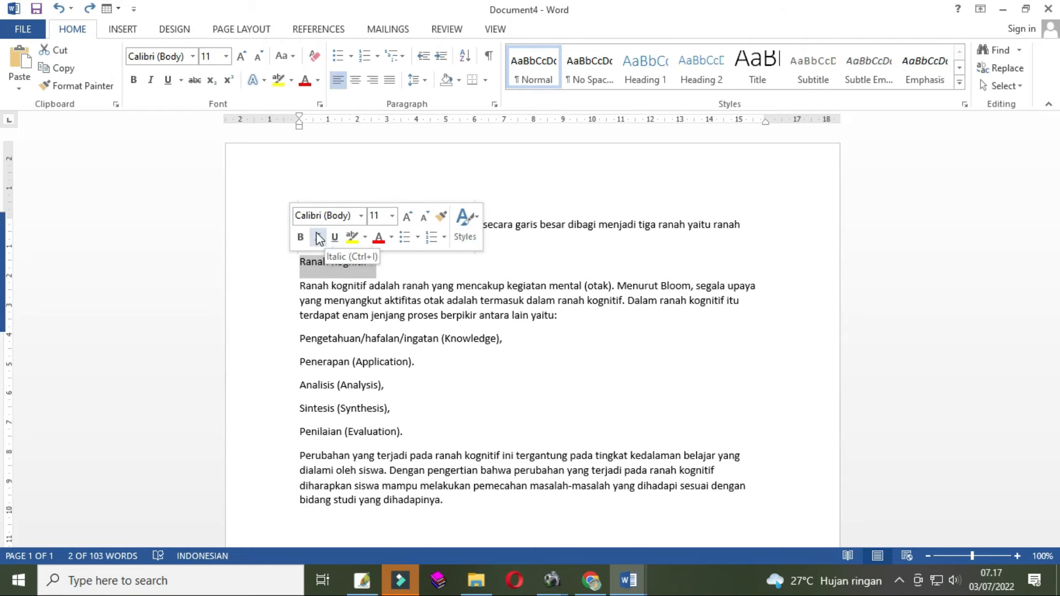
click(444, 241)
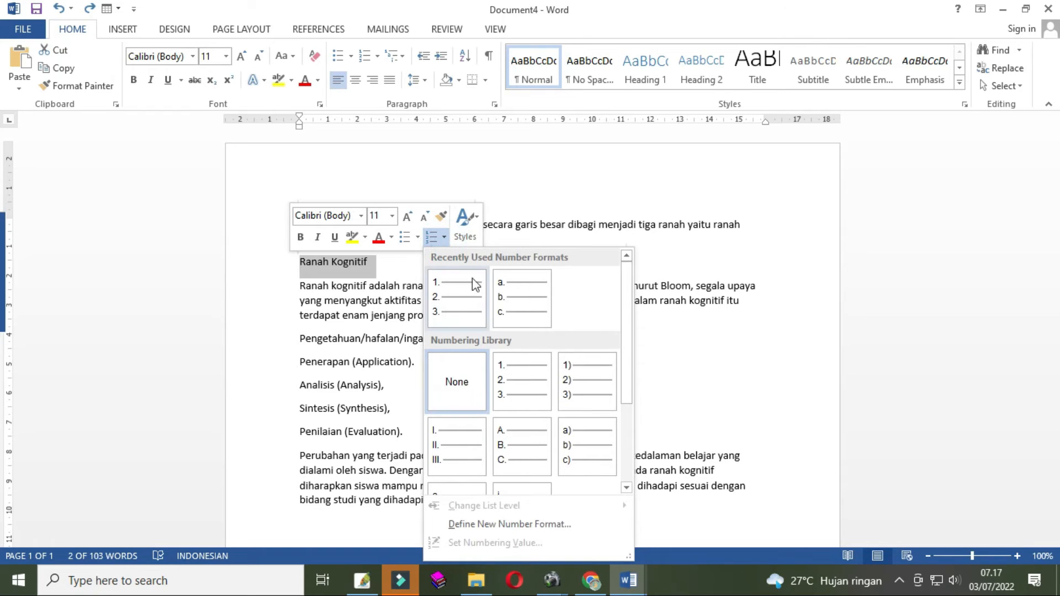
click(526, 390)
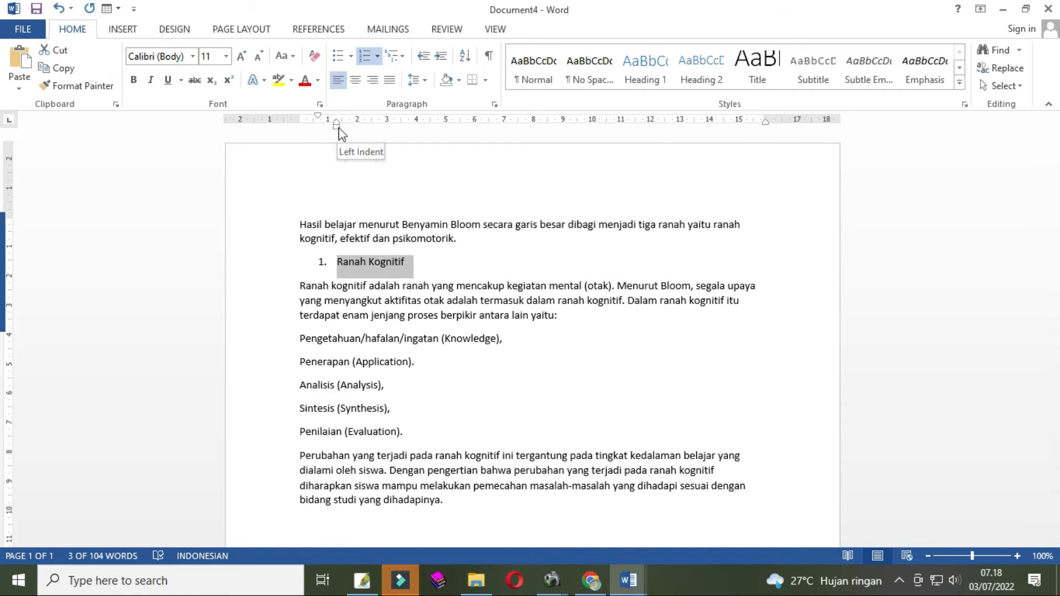
- Move the heading's number to the left margin by adjusting its first-line and left indent markers
drag(336, 126, 320, 134)
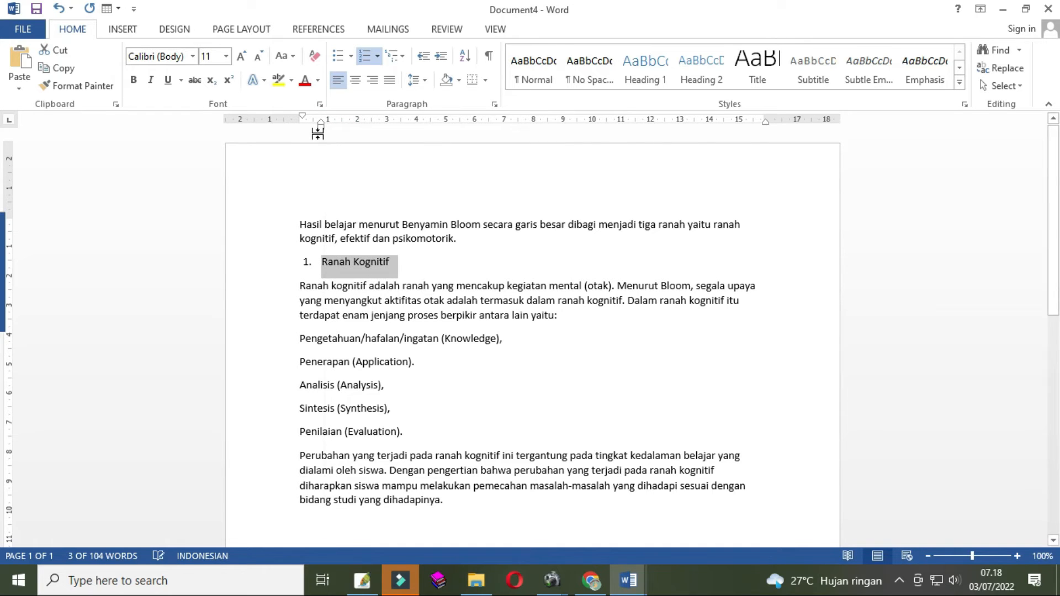
drag(303, 117, 301, 121)
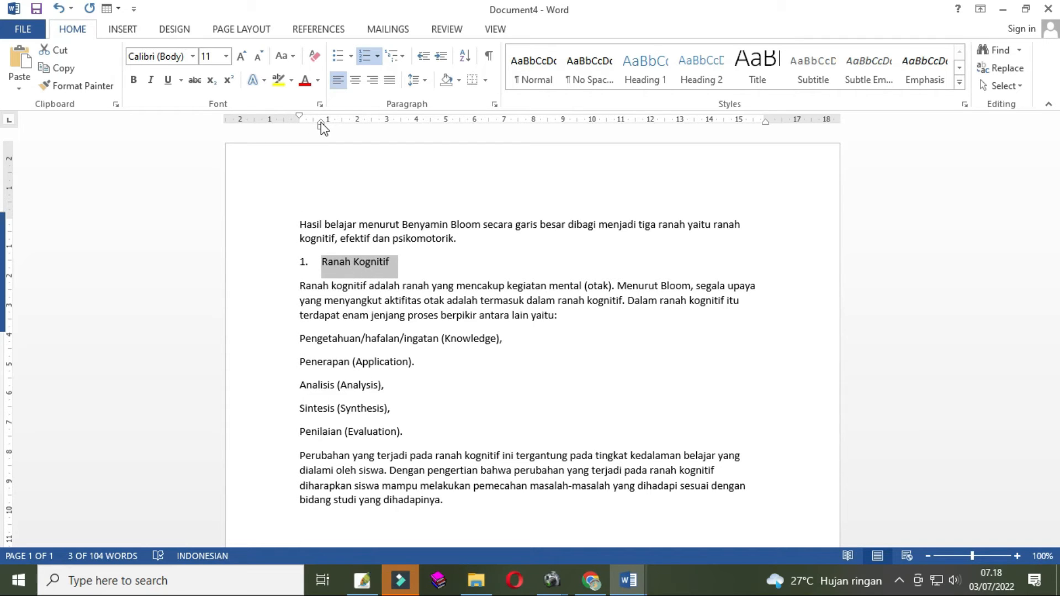
click(320, 121)
click(322, 129)
- Make the 'Ranah Kognitif' heading bold
click(413, 261)
drag(284, 243, 283, 260)
click(295, 238)
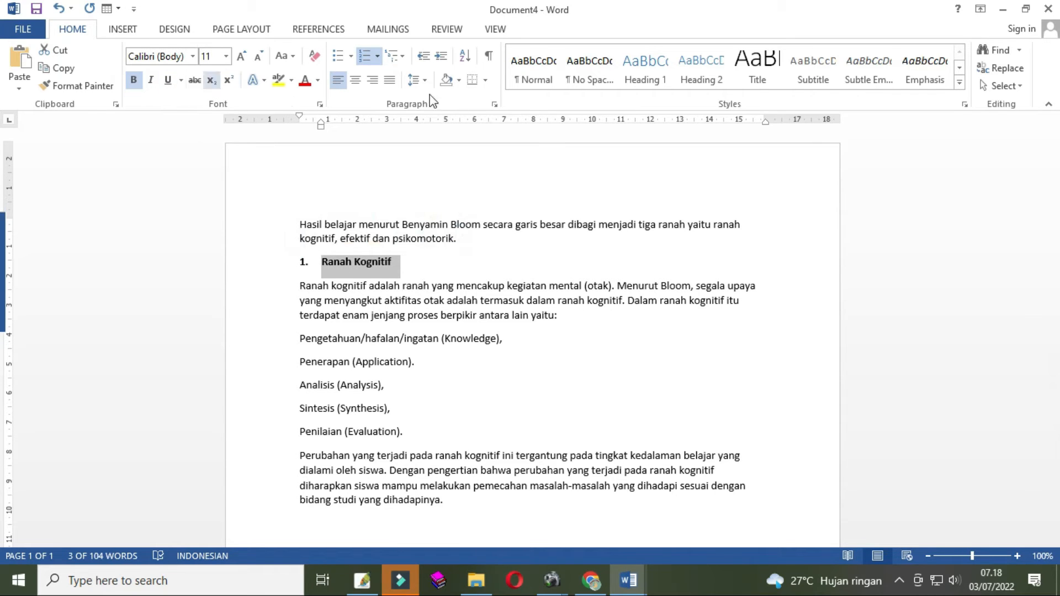
click(409, 262)
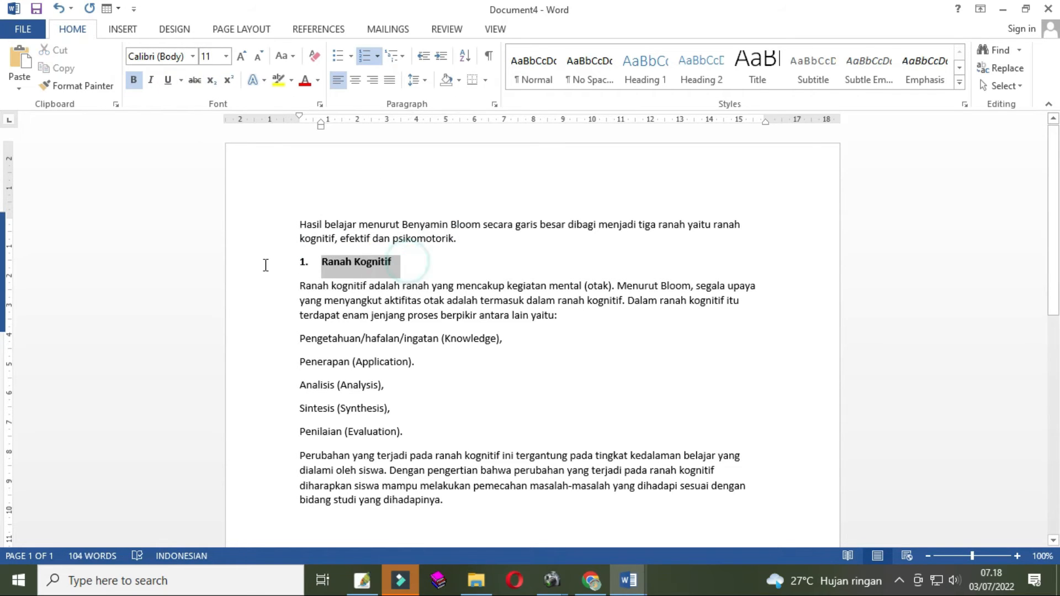
drag(265, 265, 403, 260)
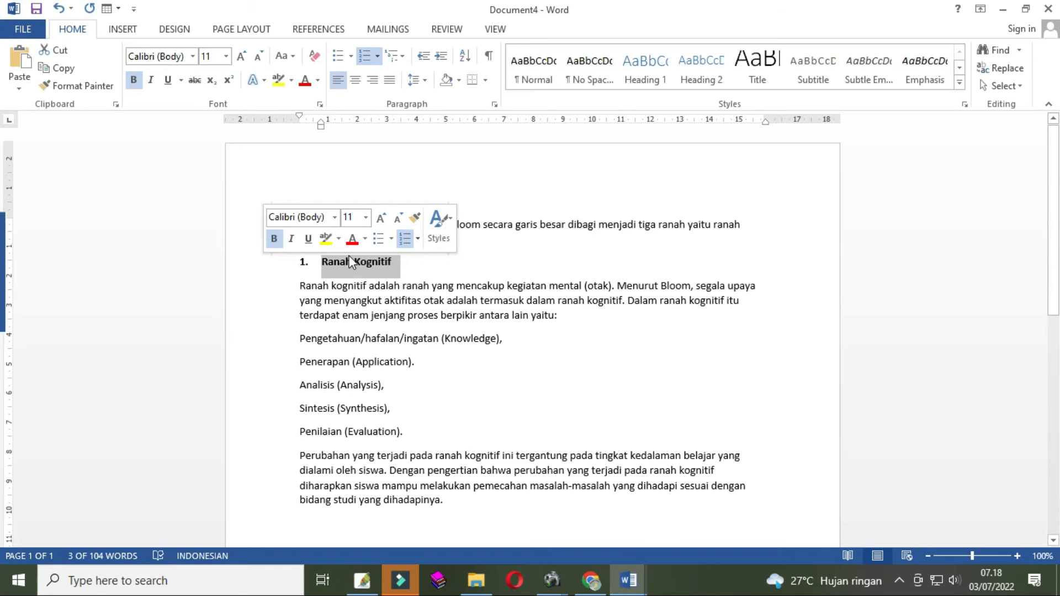
click(453, 270)
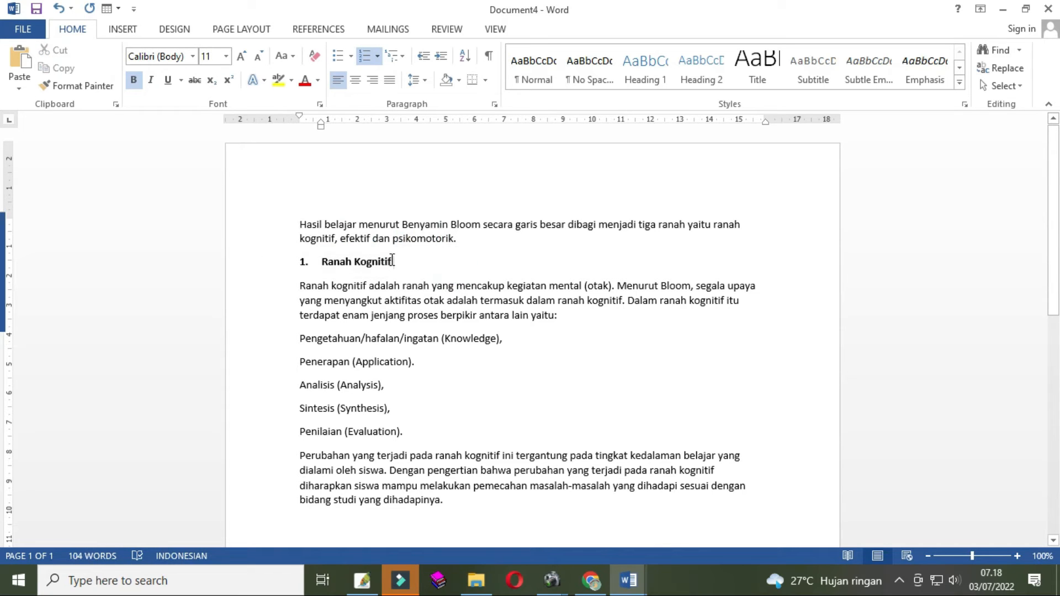
- Switch to Document3 to examine the indentation of the paragraph and lettered list, then return to Document4
mouse_move(626, 586)
click(499, 504)
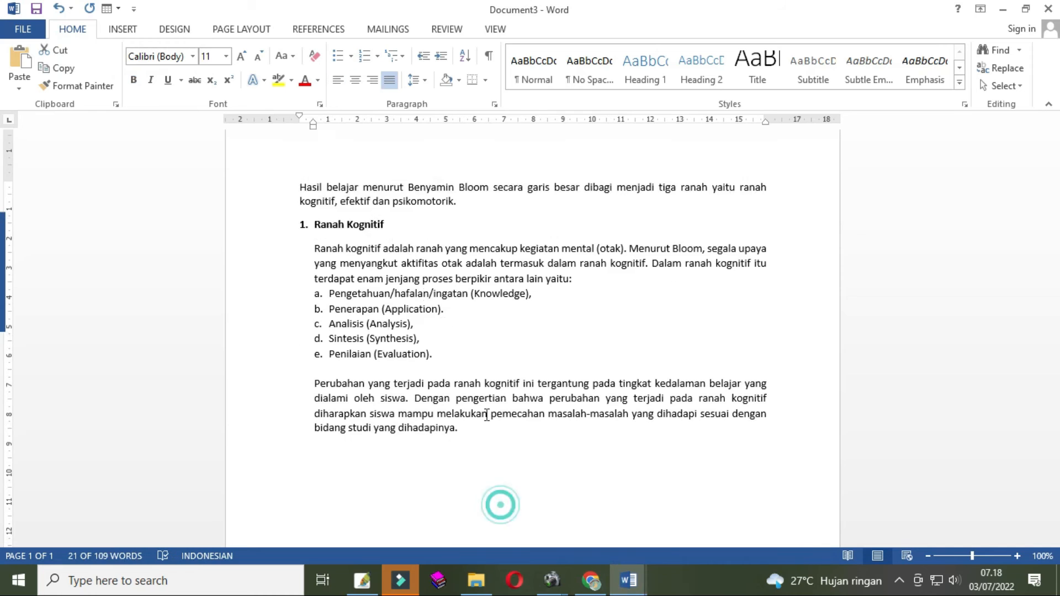
click(351, 256)
click(589, 278)
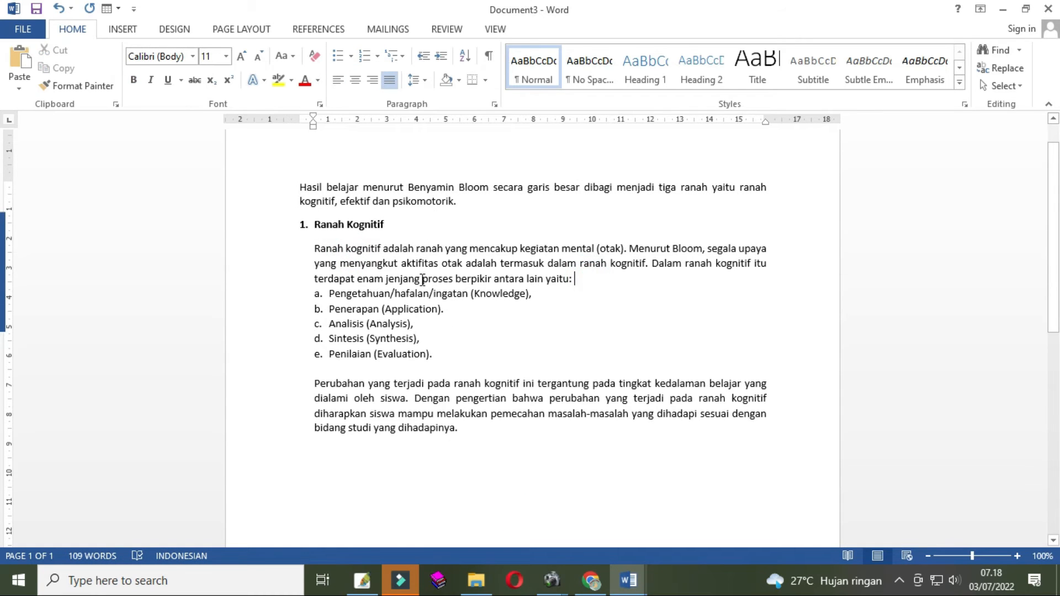
drag(312, 249, 442, 357)
click(623, 586)
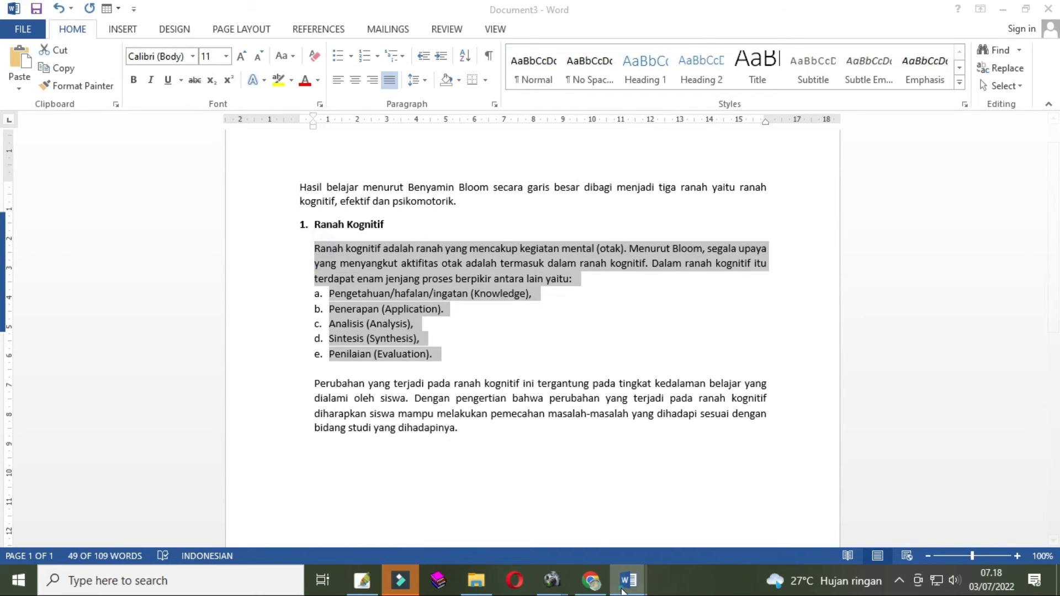
click(657, 514)
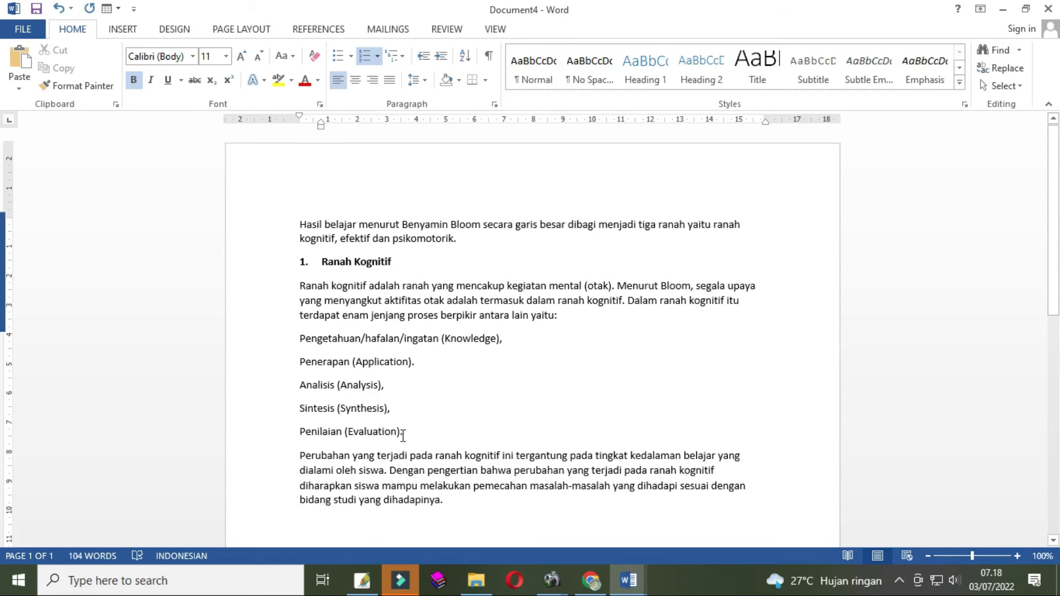
- Format the five Bloom level lines as a lettered 'a. b. c.' list
drag(409, 430, 304, 347)
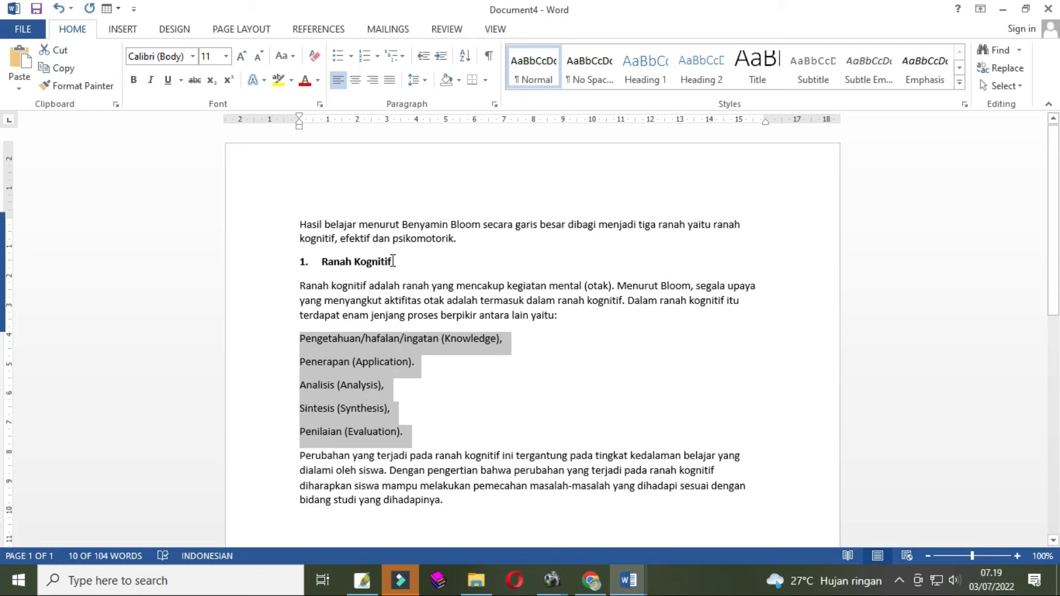
click(379, 62)
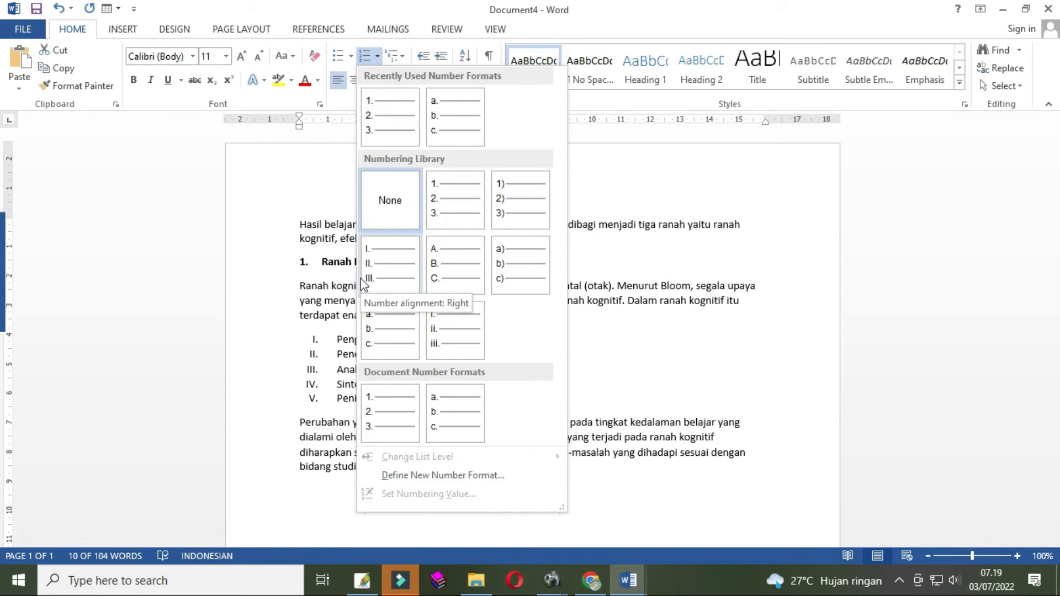
click(329, 318)
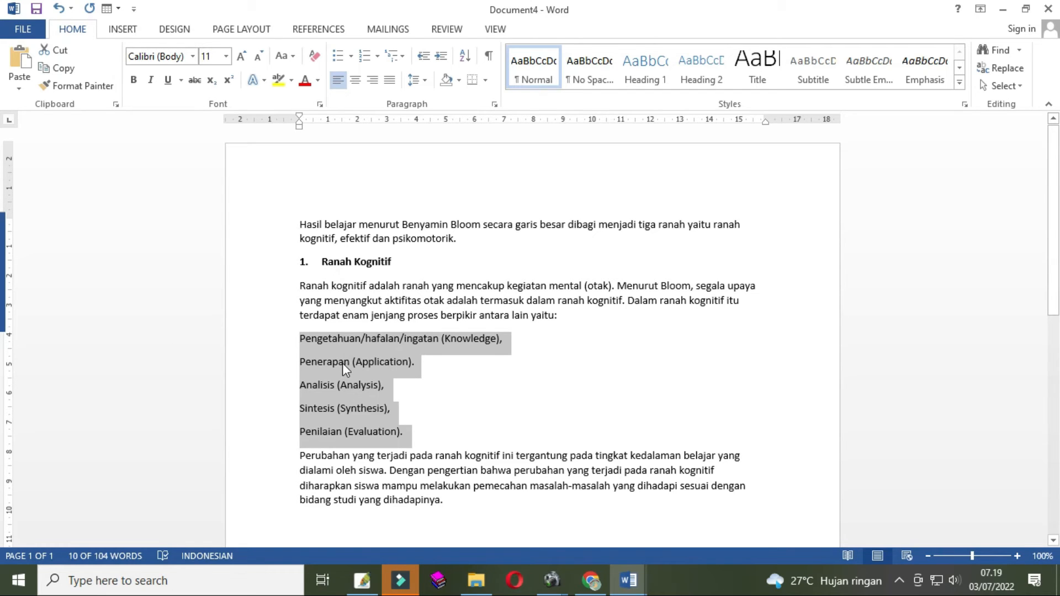
click(377, 56)
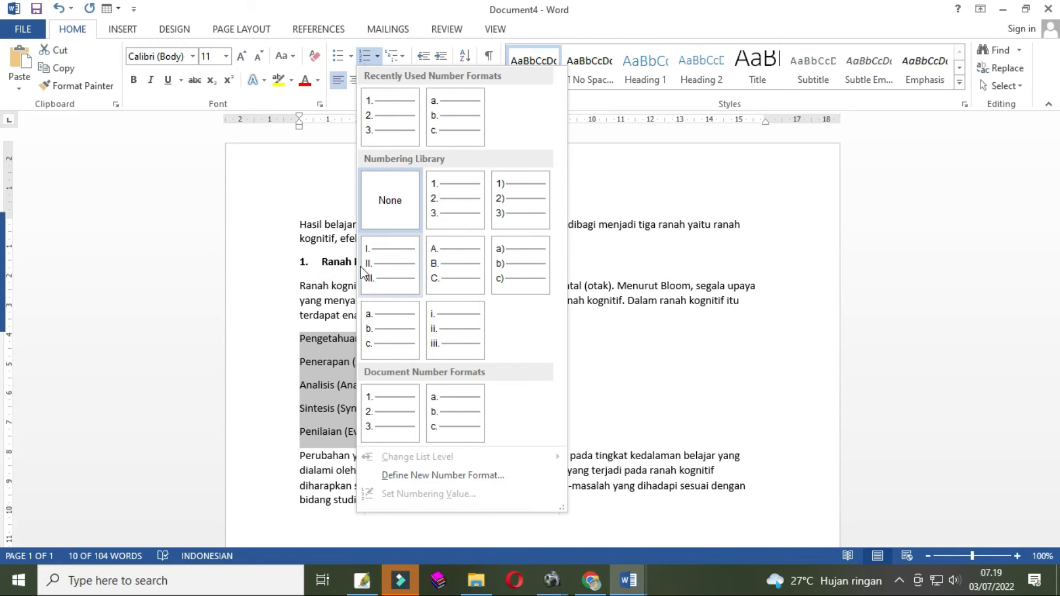
click(395, 349)
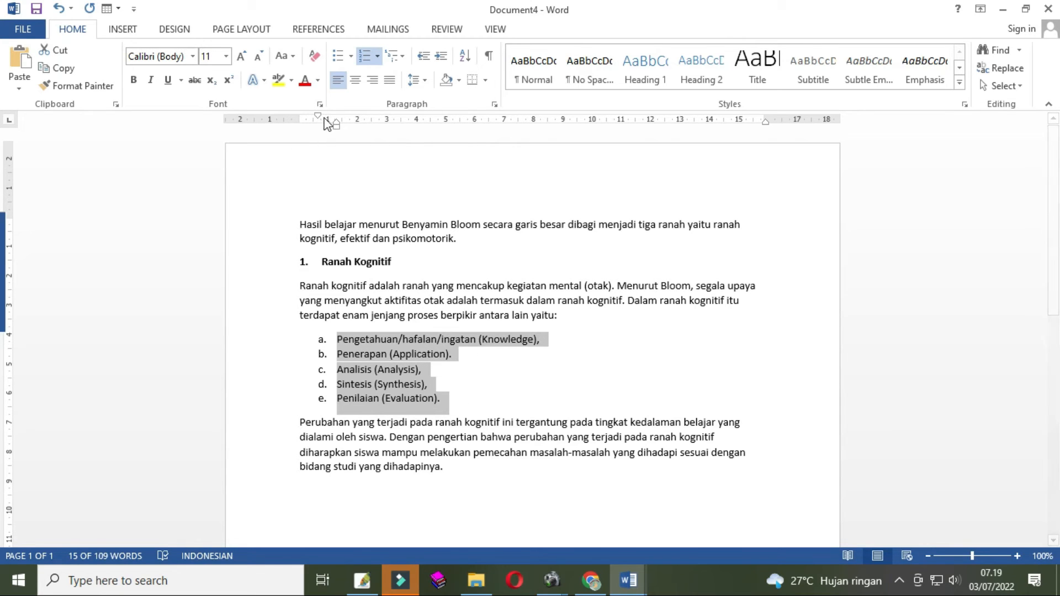
- Set the lettered list's first-line indent to about 0.75 cm
mouse_move(319, 118)
mouse_down()
mouse_move(299, 122)
mouse_move(322, 133)
mouse_up()
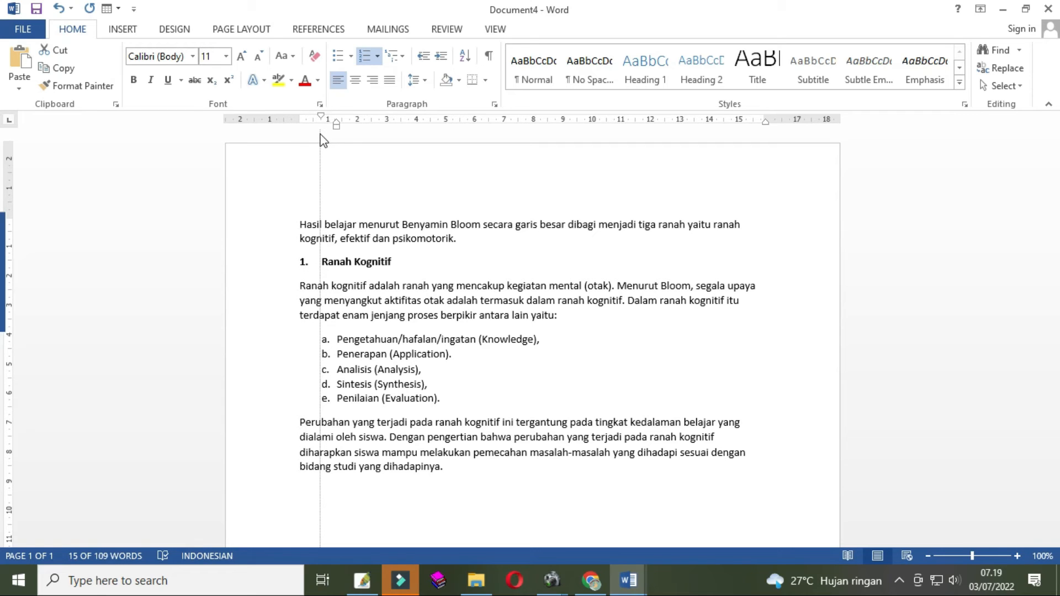
drag(320, 134, 321, 135)
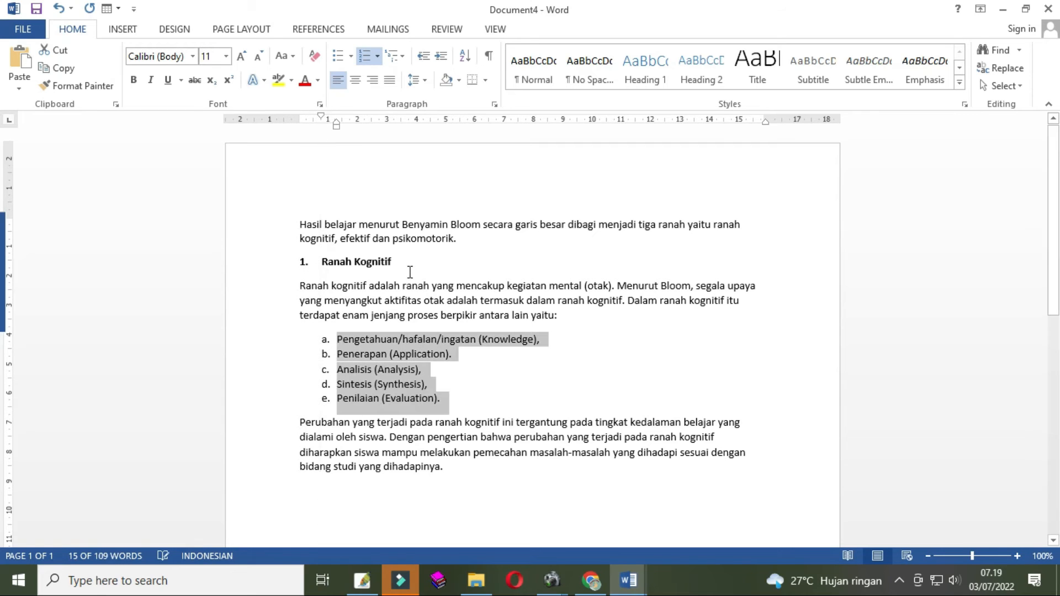
click(418, 305)
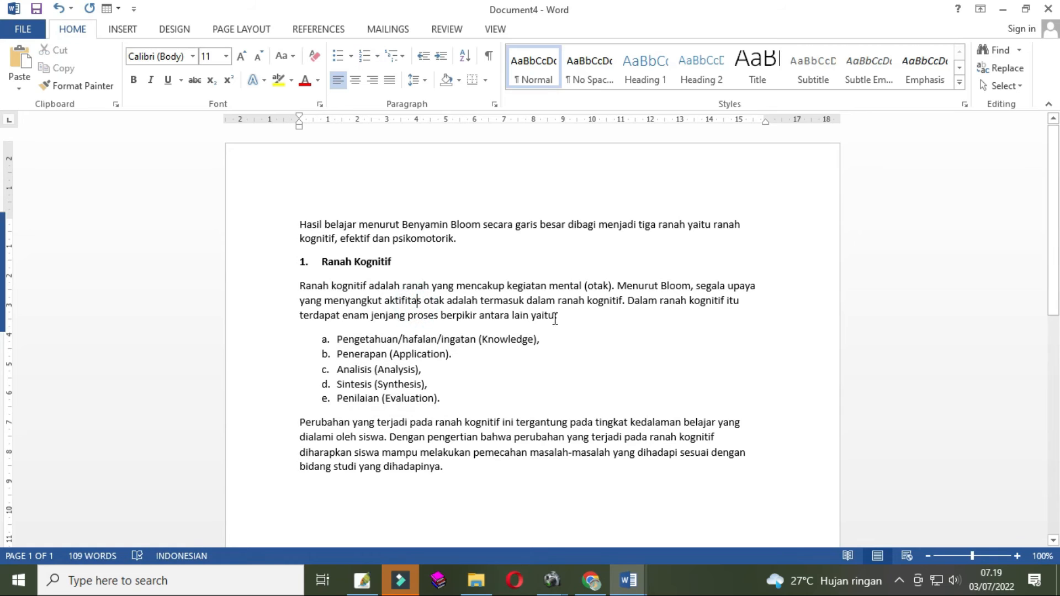
drag(564, 317, 299, 286)
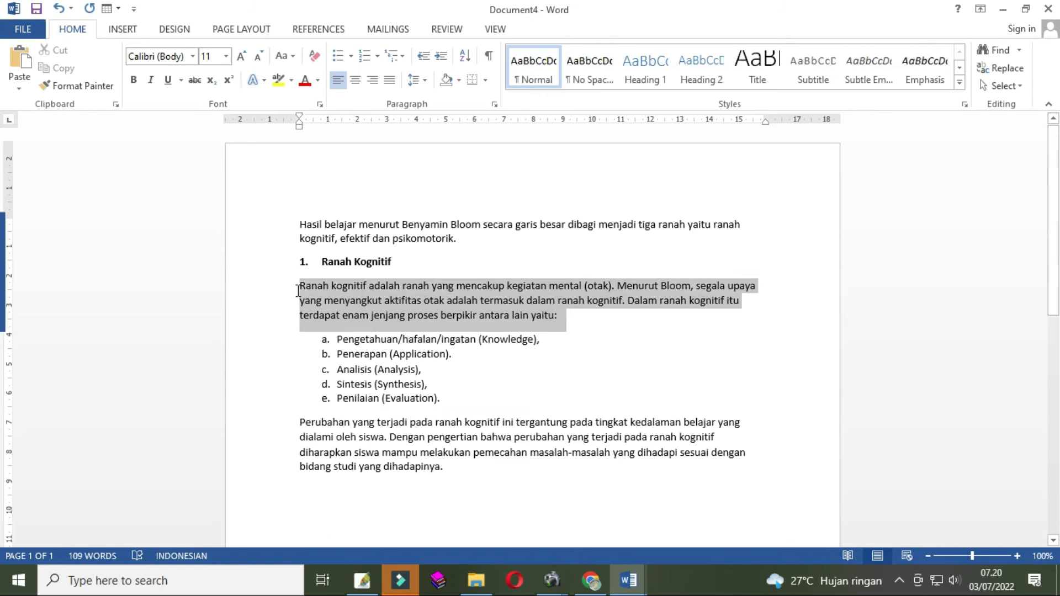
click(566, 238)
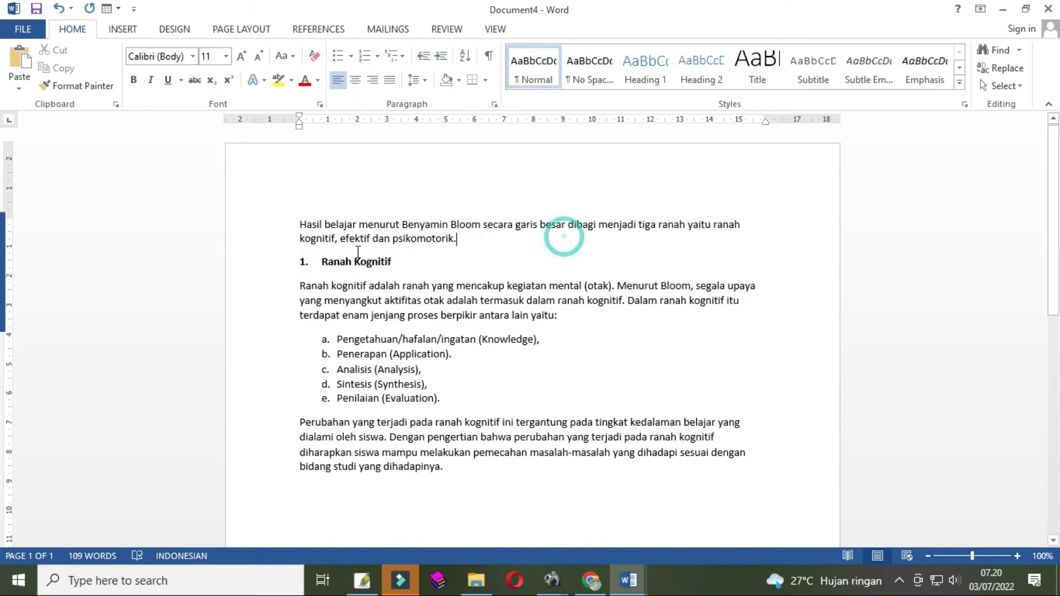
click(321, 261)
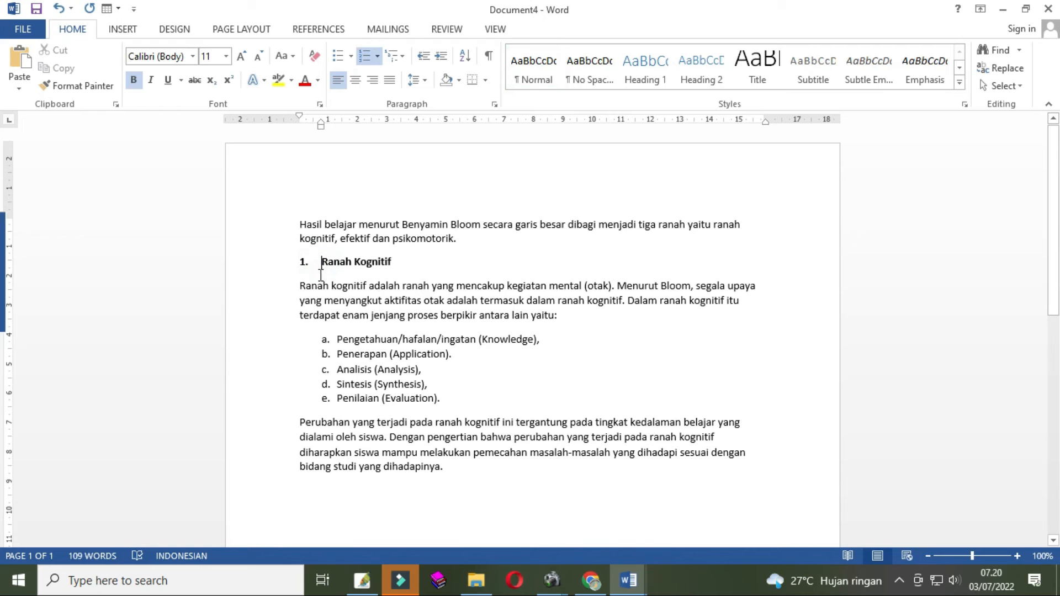
- Indent the 'Ranah kognitif' paragraph's left edge to about 0.75 cm, aligning it with the heading text
drag(565, 315, 300, 286)
click(539, 308)
drag(575, 315, 303, 286)
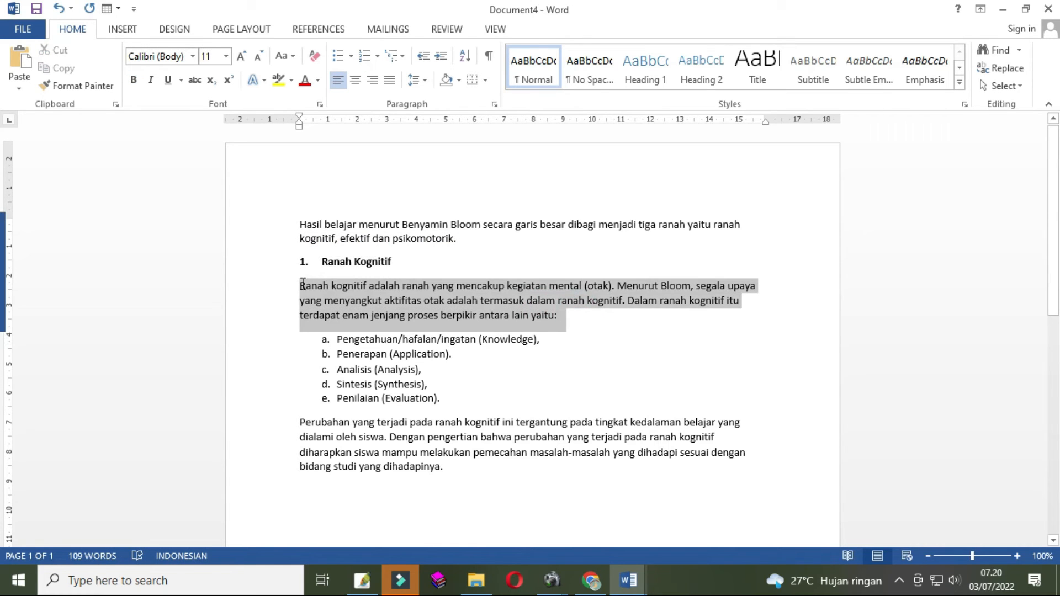
click(395, 300)
click(435, 301)
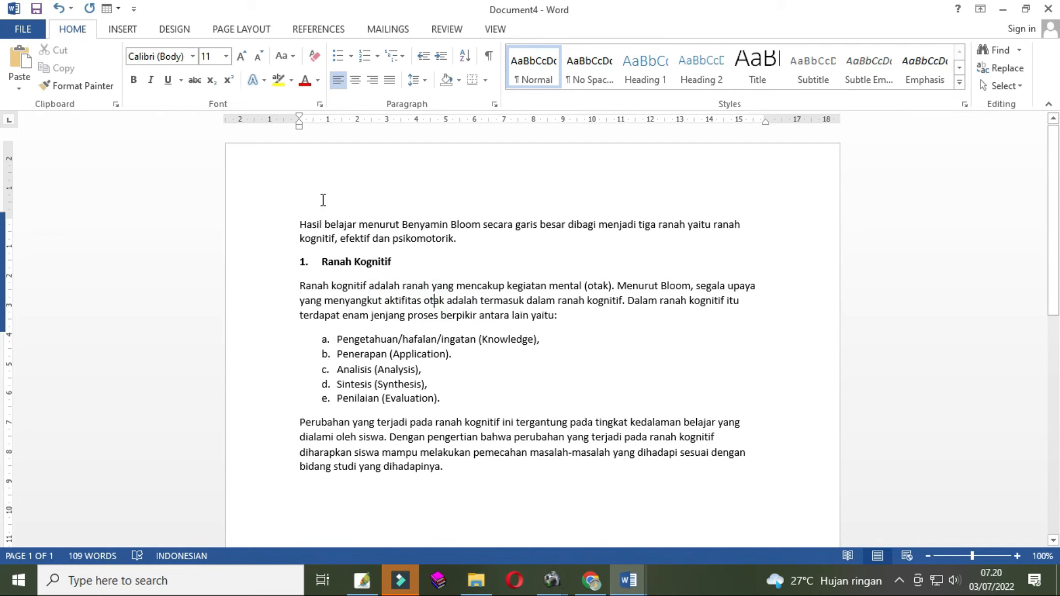
drag(299, 126, 326, 141)
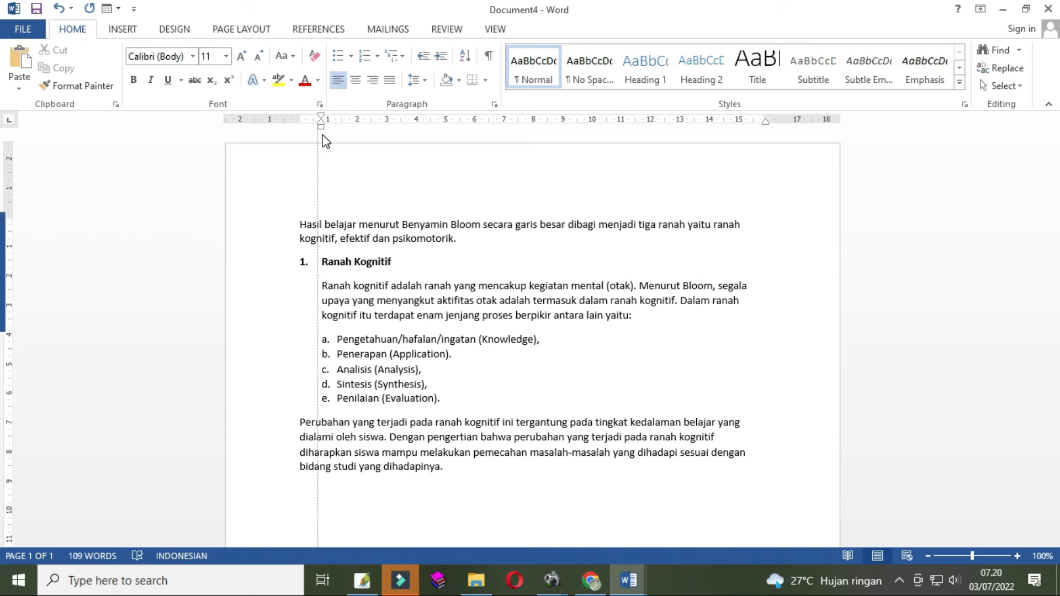
drag(325, 135, 323, 138)
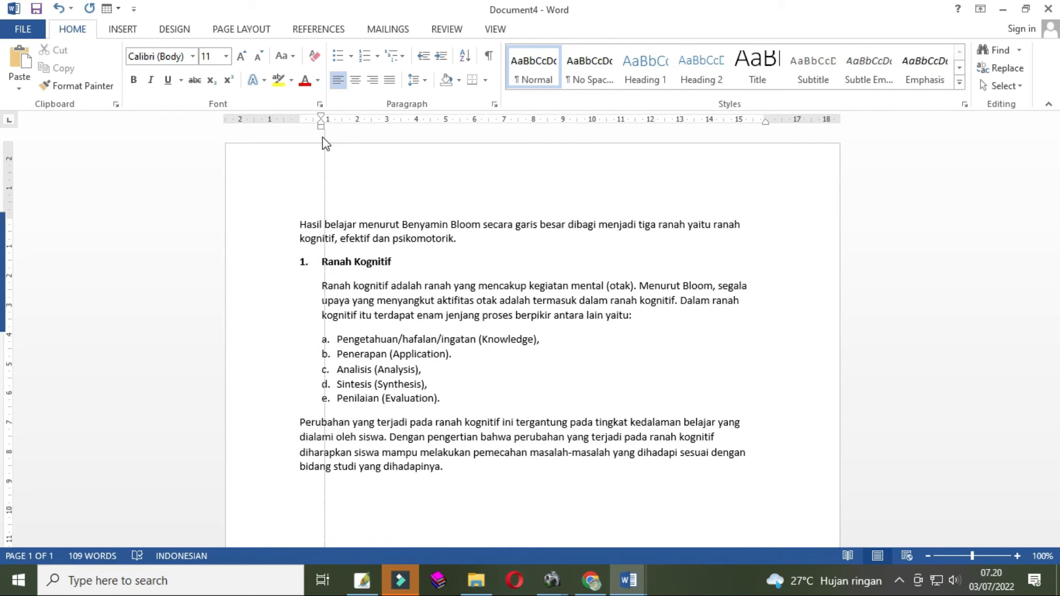
drag(322, 137, 323, 137)
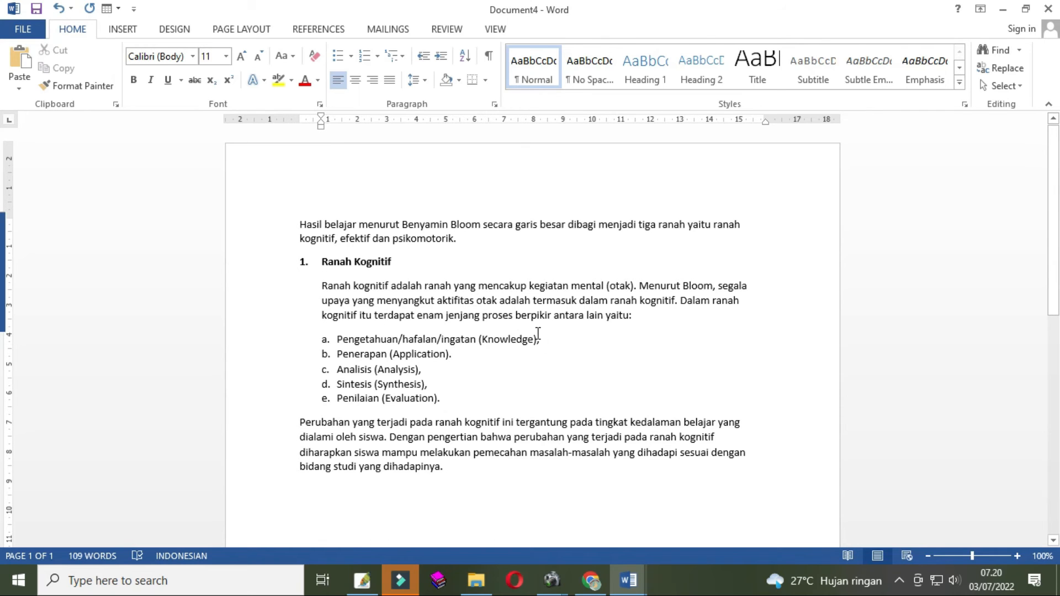
- Shift the lettered list's text indent to about 1.5 cm
drag(453, 399, 338, 339)
drag(324, 118, 326, 120)
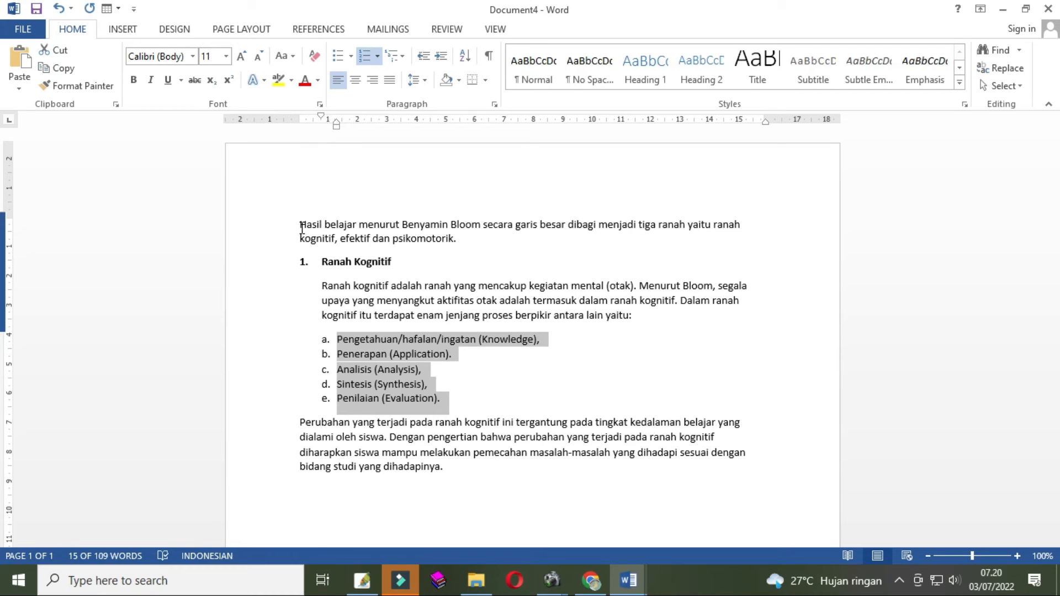
click(327, 287)
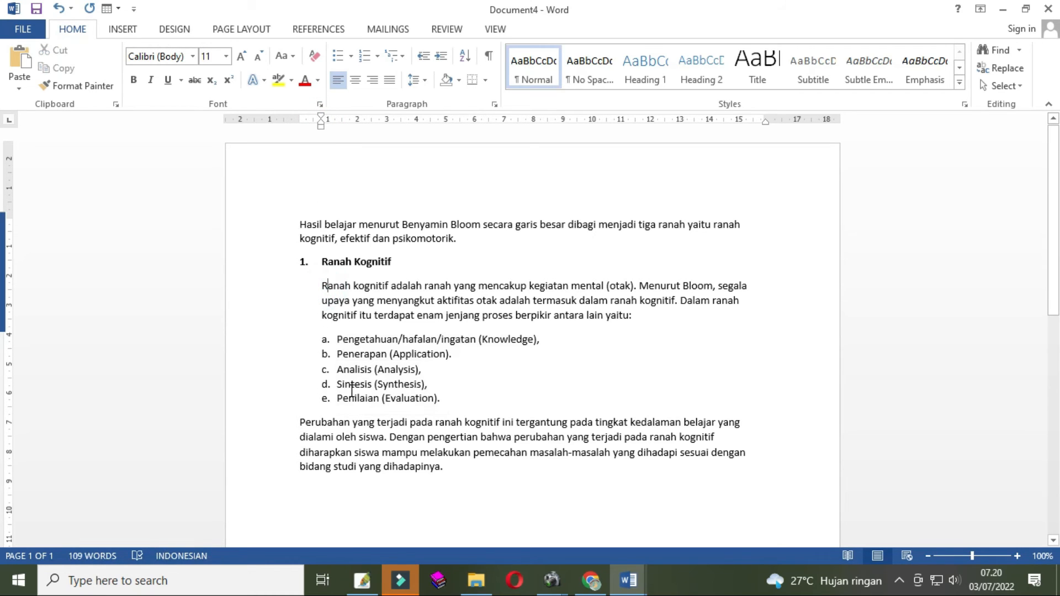
drag(444, 400, 338, 339)
drag(338, 123, 343, 124)
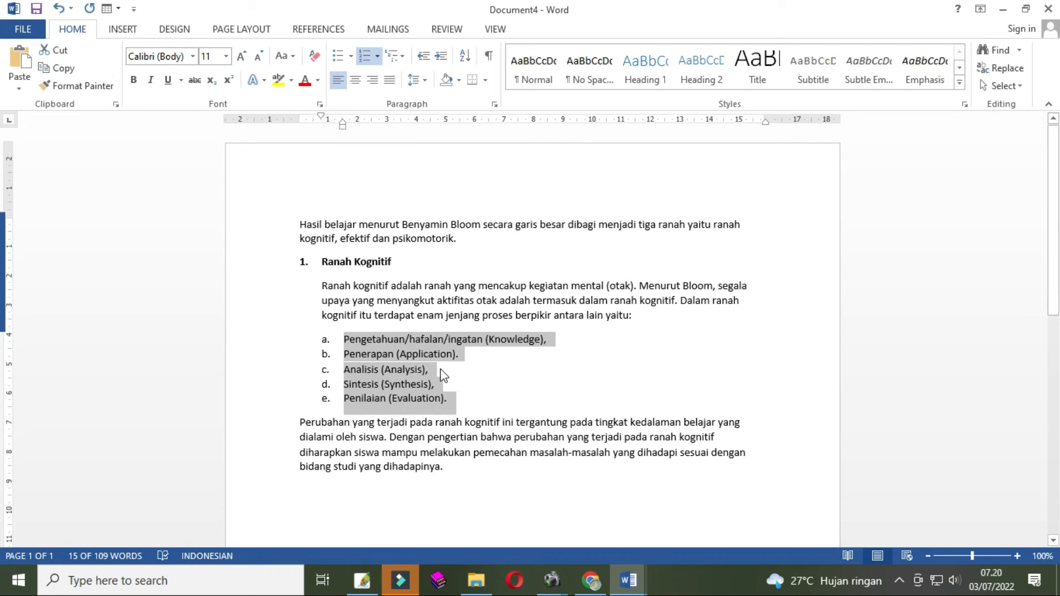
click(474, 396)
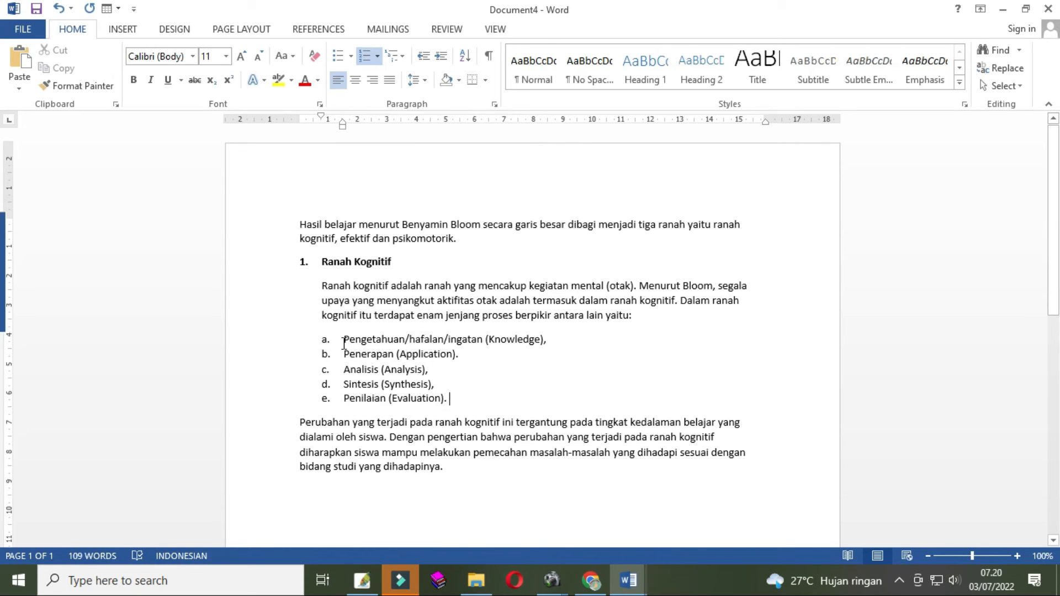
- Copy the indented paragraph's formatting onto the 'Perubahan yang terjadi' paragraph with Format Painter
click(344, 285)
click(339, 287)
click(348, 425)
click(370, 434)
drag(442, 469, 300, 424)
click(382, 453)
drag(457, 468, 299, 424)
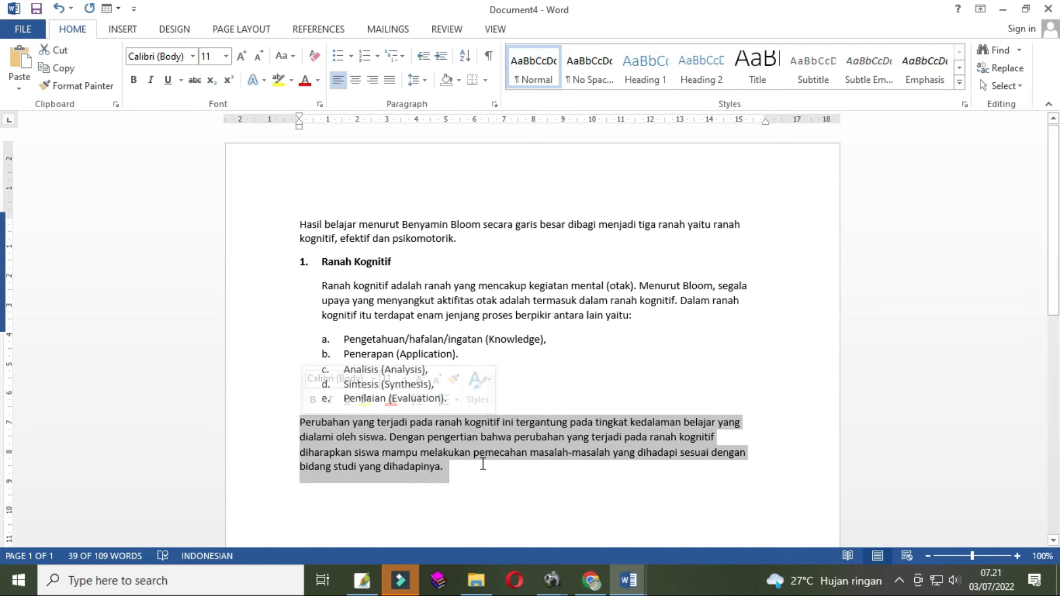
drag(457, 467, 304, 433)
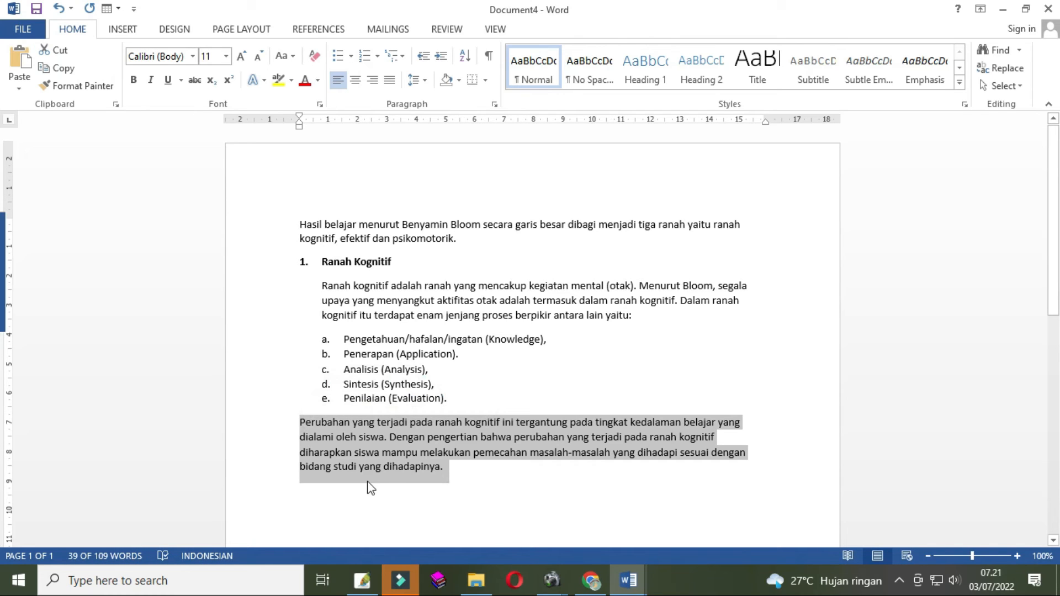
click(415, 301)
click(433, 302)
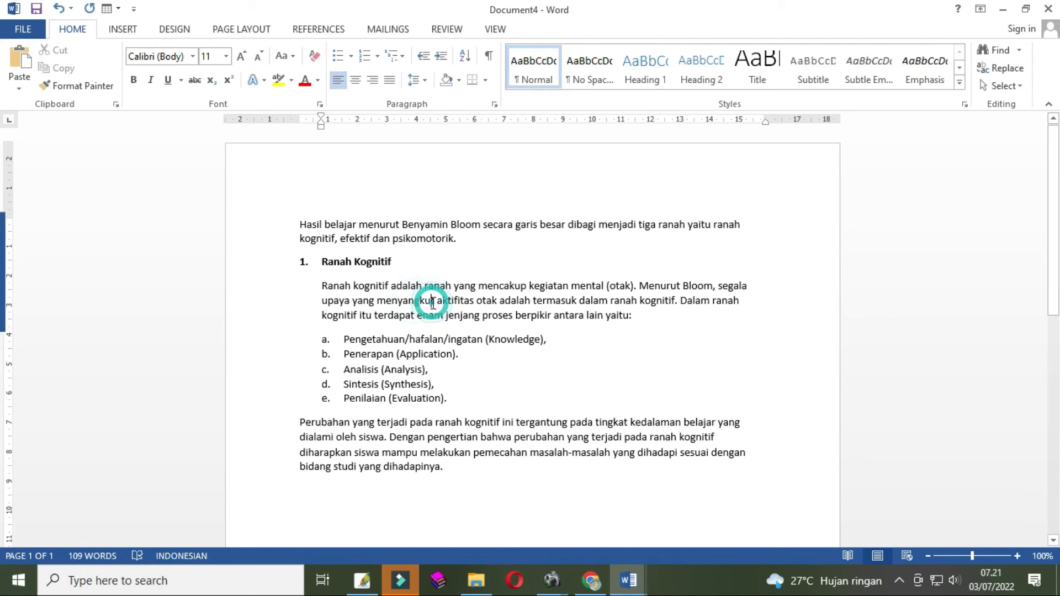
click(420, 288)
click(442, 300)
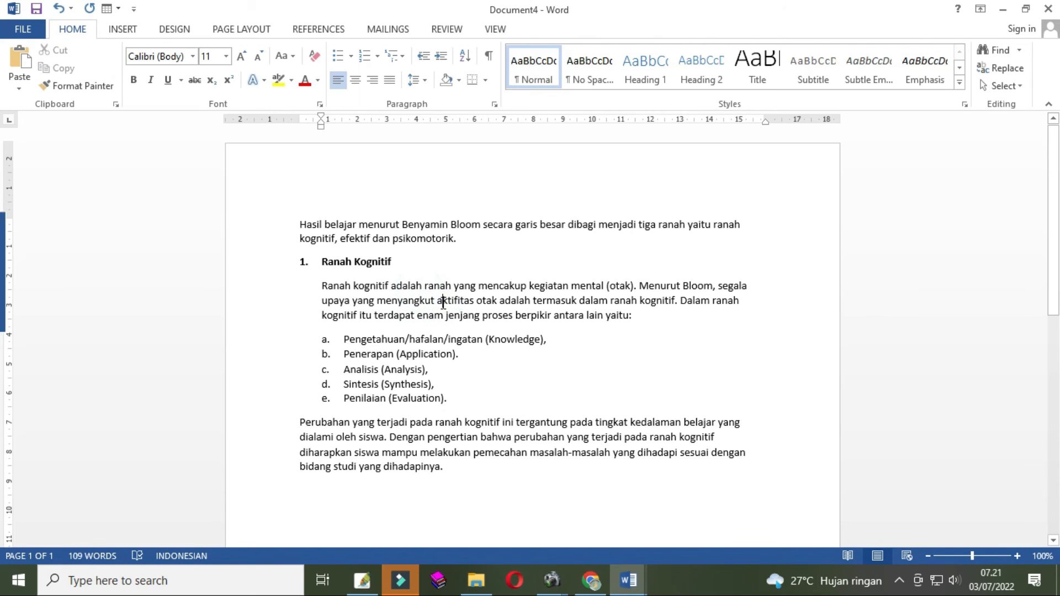
click(73, 90)
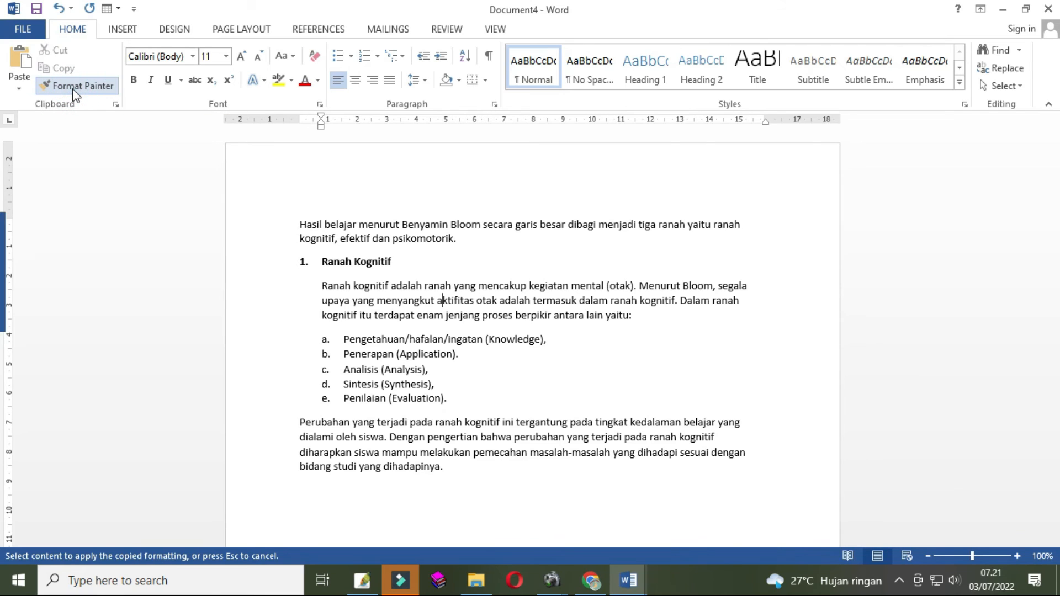
click(387, 439)
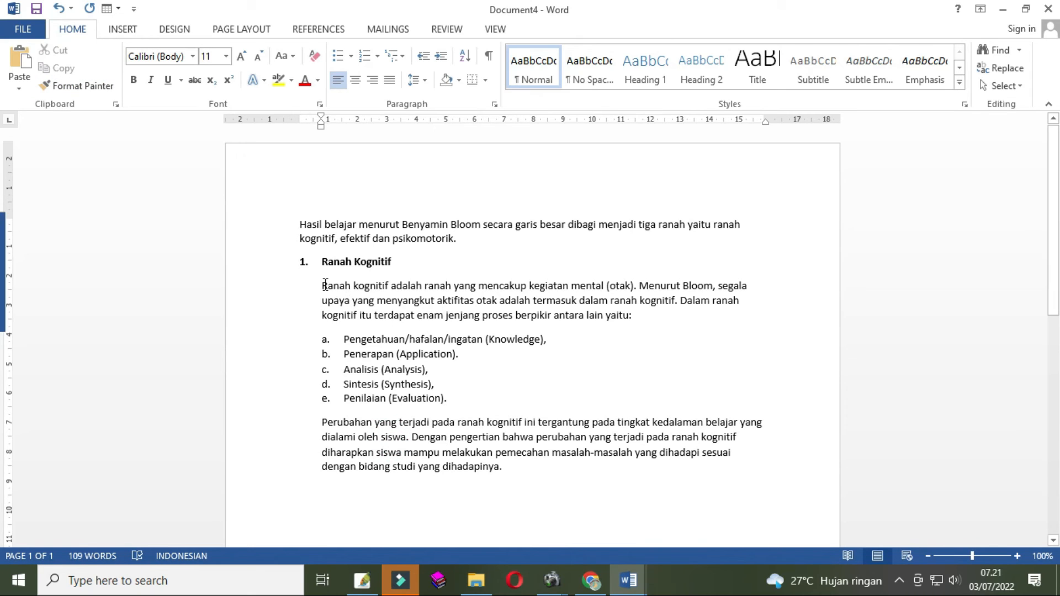
- Justify all the text in the document
click(343, 301)
drag(506, 467, 267, 229)
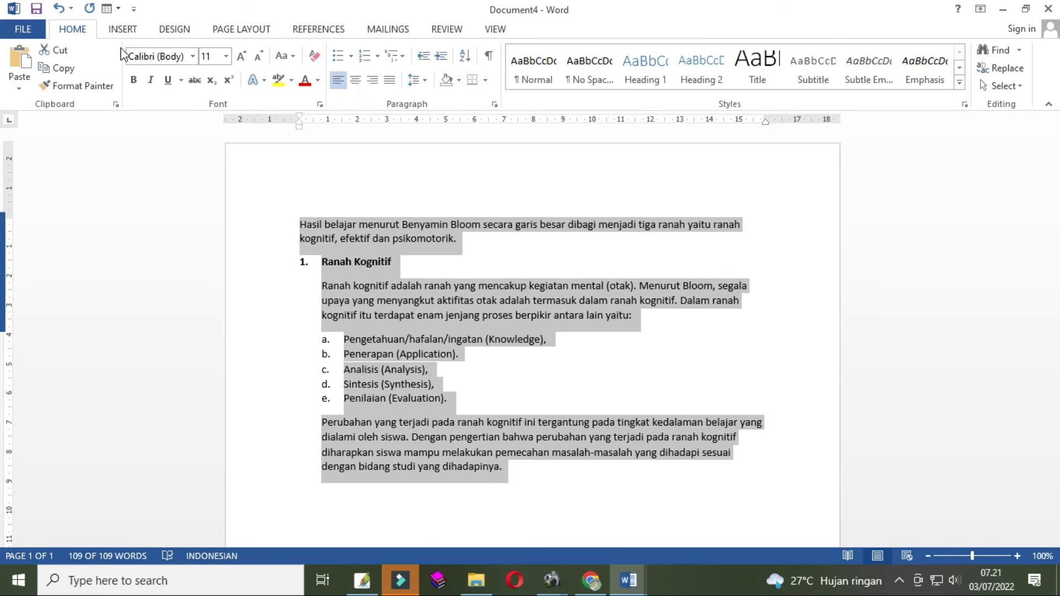
click(391, 80)
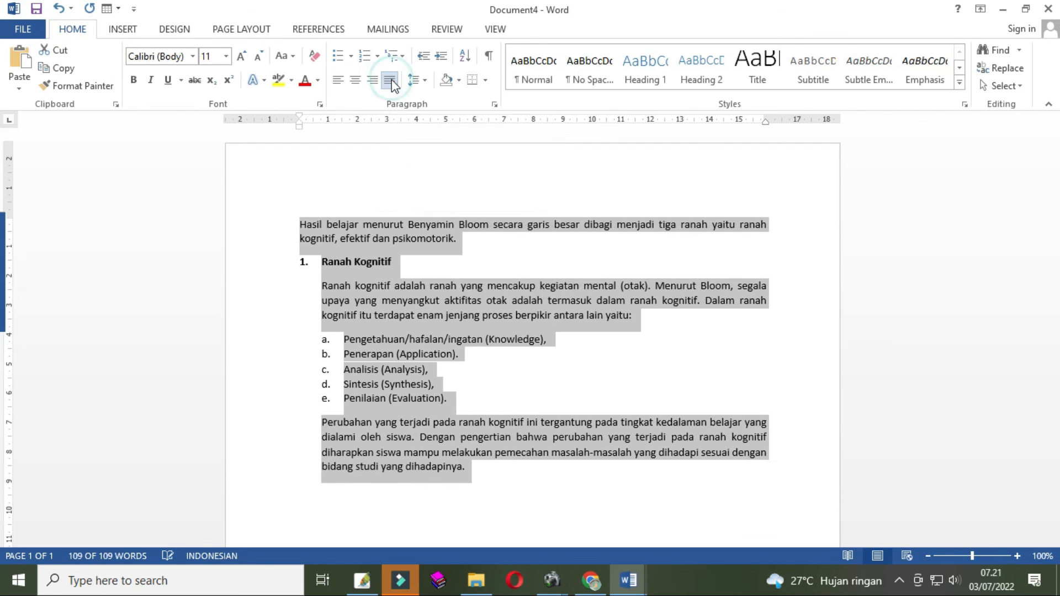
click(511, 380)
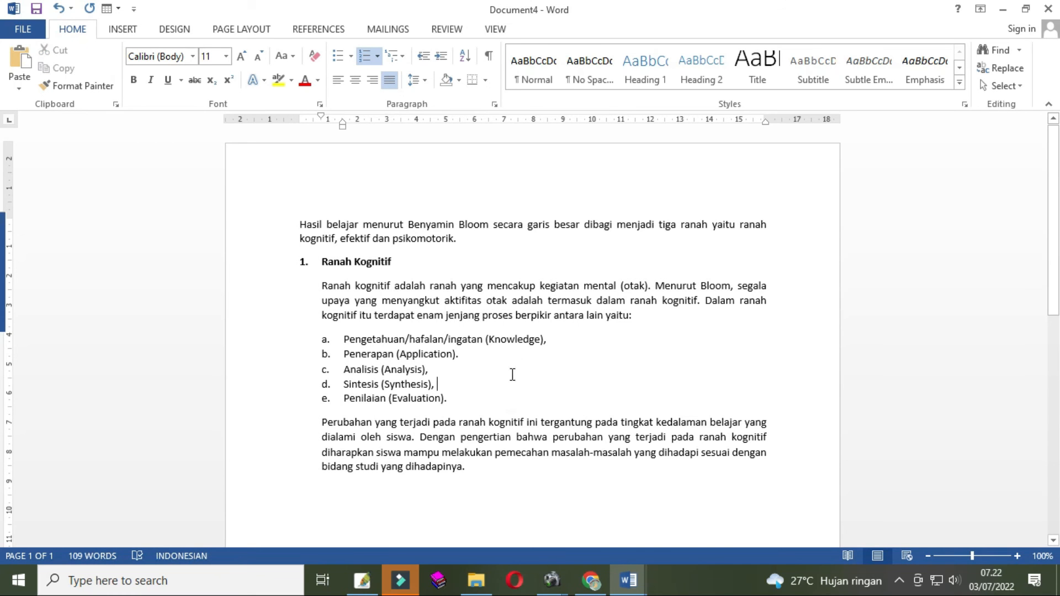
- Switch to Document3 to compare its paragraph and list spacing, then return to Document4
click(628, 580)
click(542, 532)
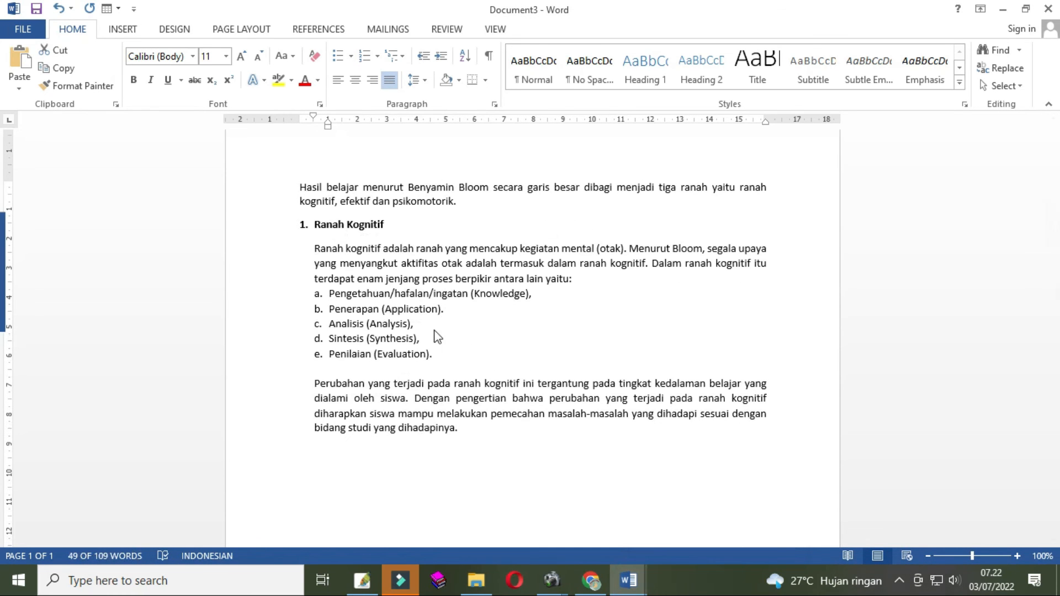
click(520, 324)
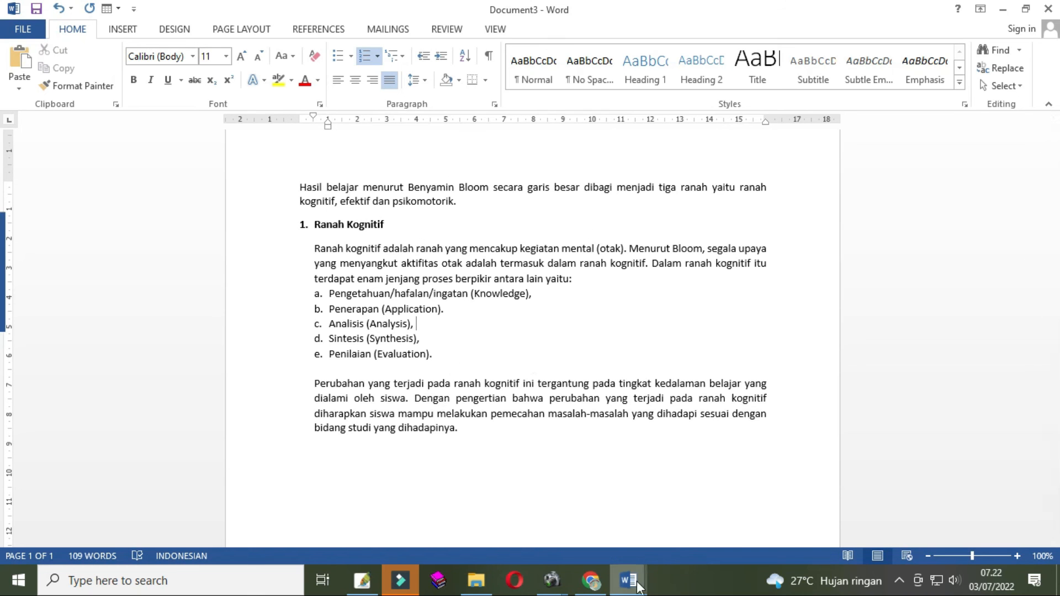
mouse_move(635, 584)
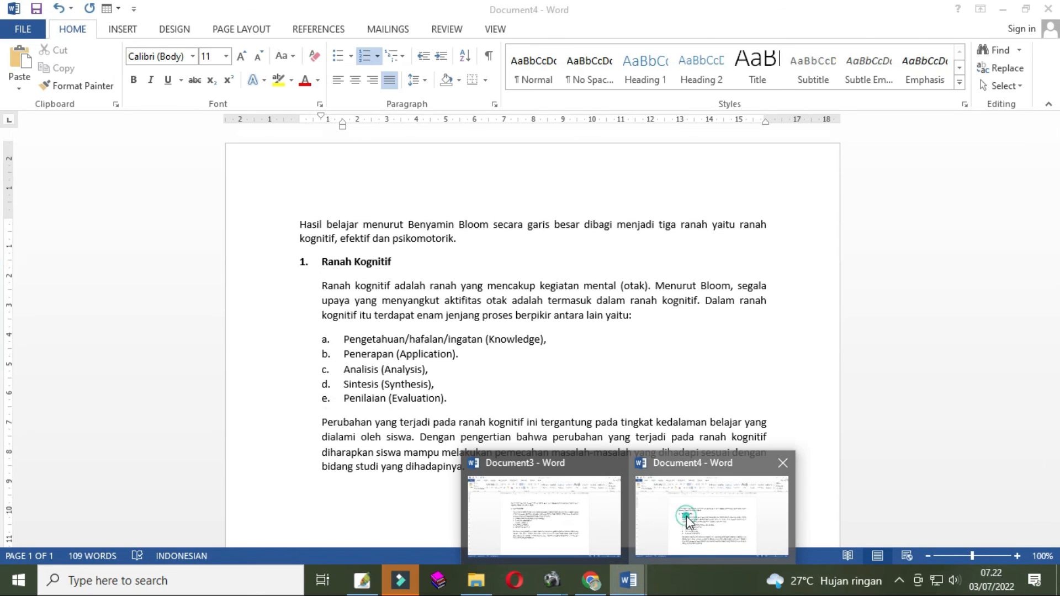
click(694, 519)
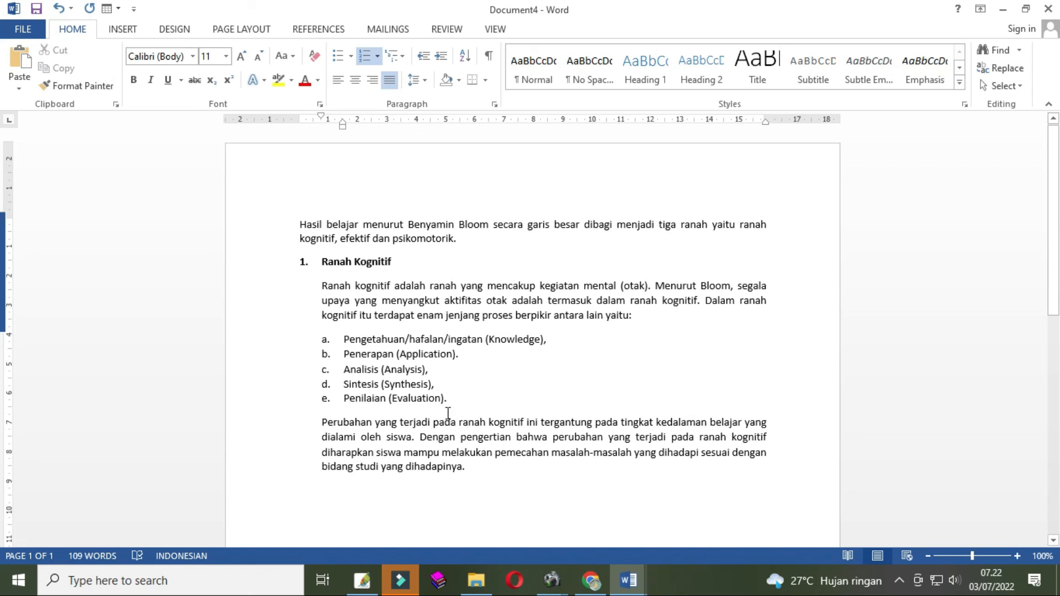
- Remove the spacing after the 'Ranah kognitif' paragraph and the lettered list items
click(465, 398)
drag(465, 398, 321, 323)
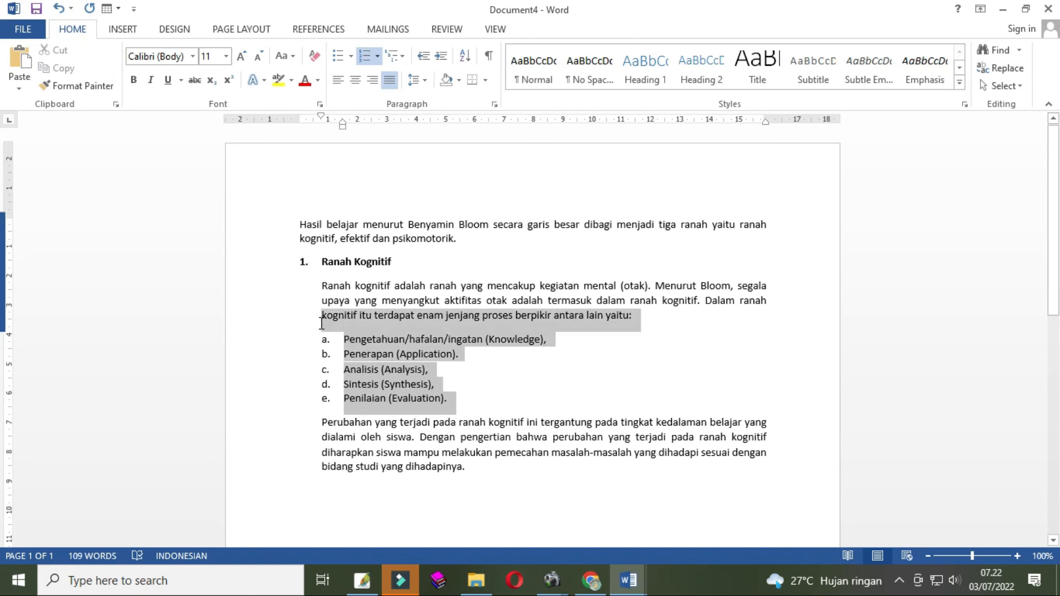
click(464, 396)
drag(454, 399, 312, 286)
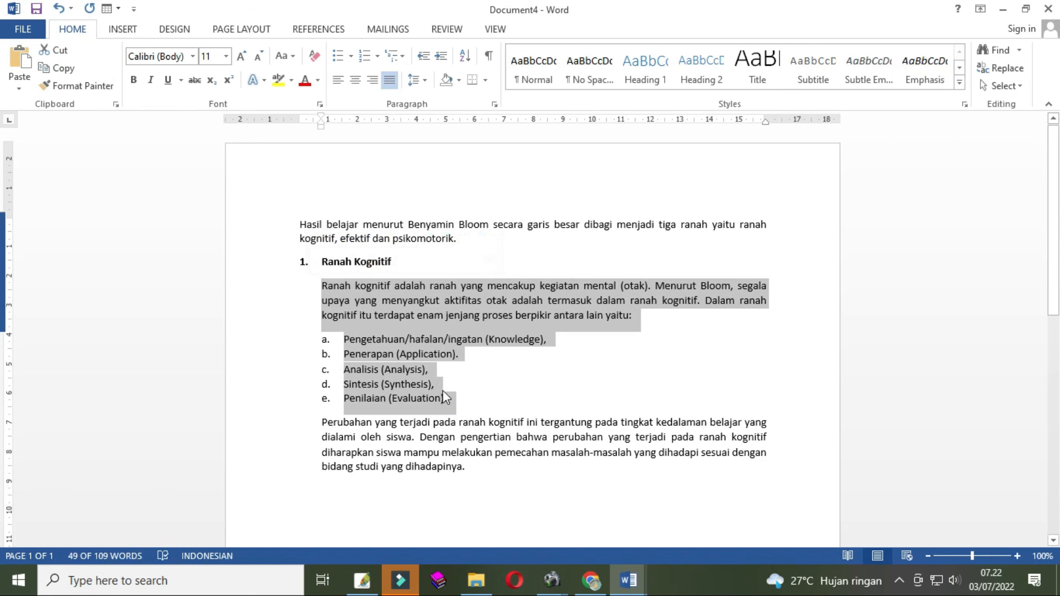
click(426, 82)
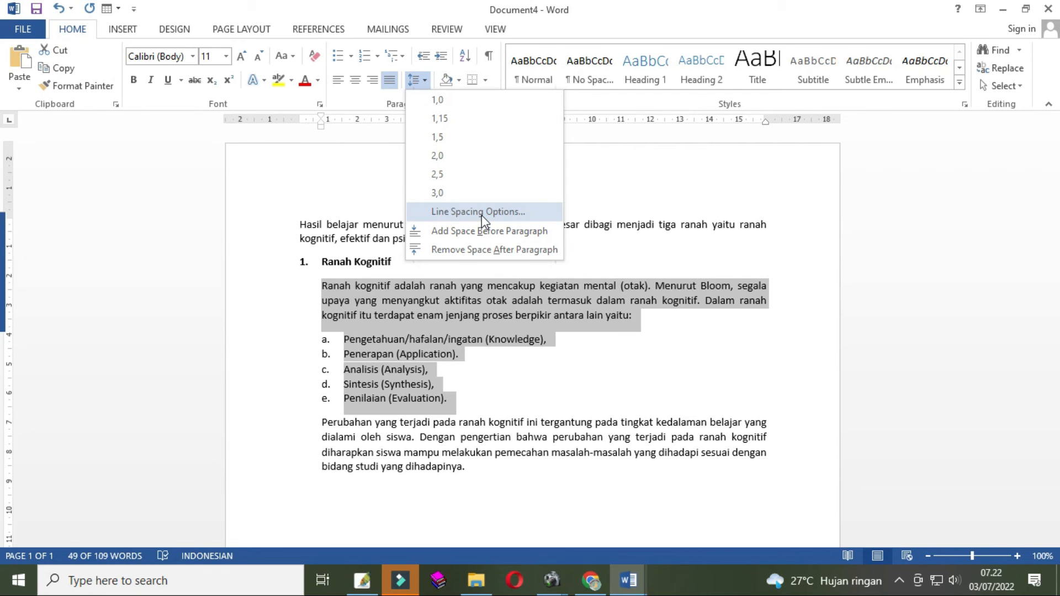
click(479, 212)
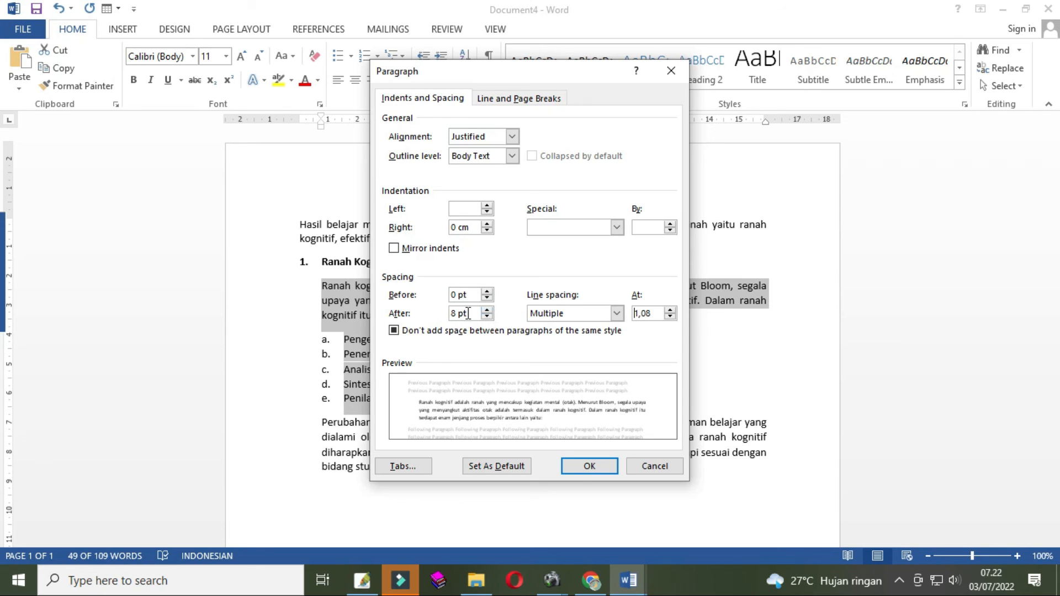
click(448, 288)
click(487, 318)
click(487, 310)
click(591, 466)
- Insert an empty unnumbered line after the 'Penilaian (Evaluation).' list item
click(425, 348)
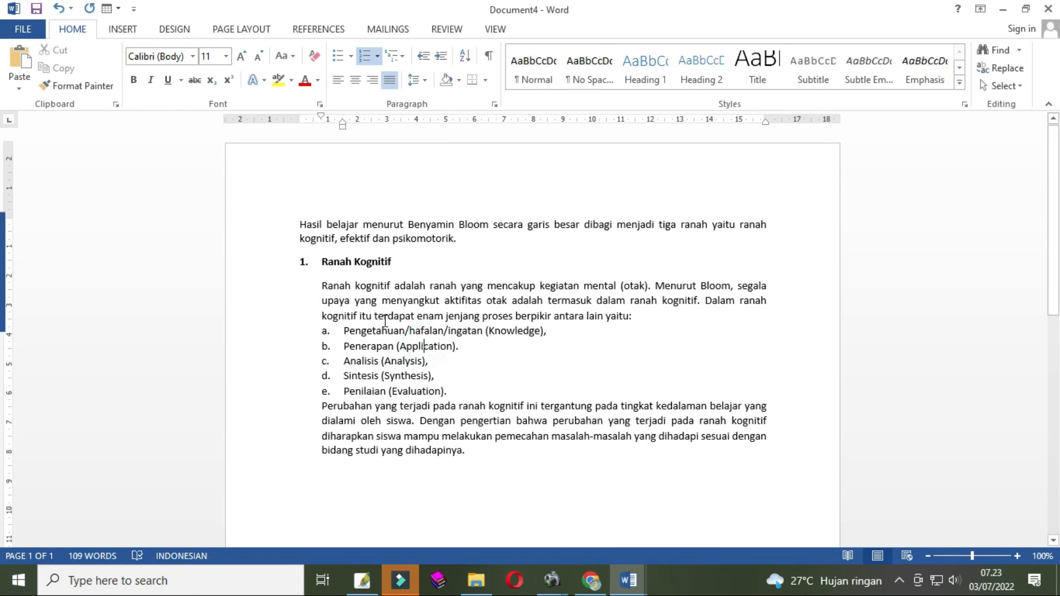
click(460, 392)
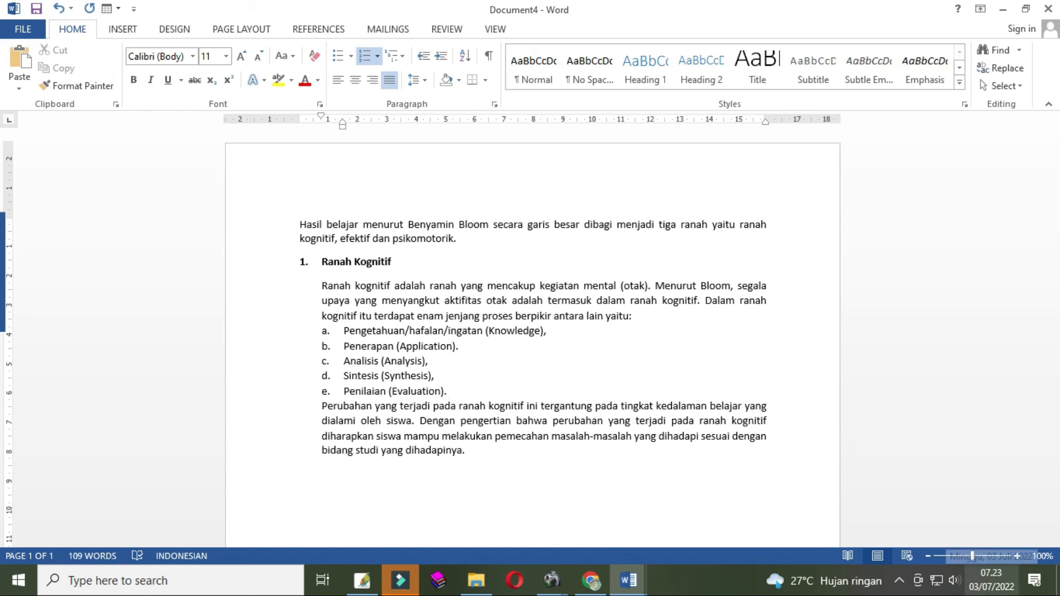
key(Return)
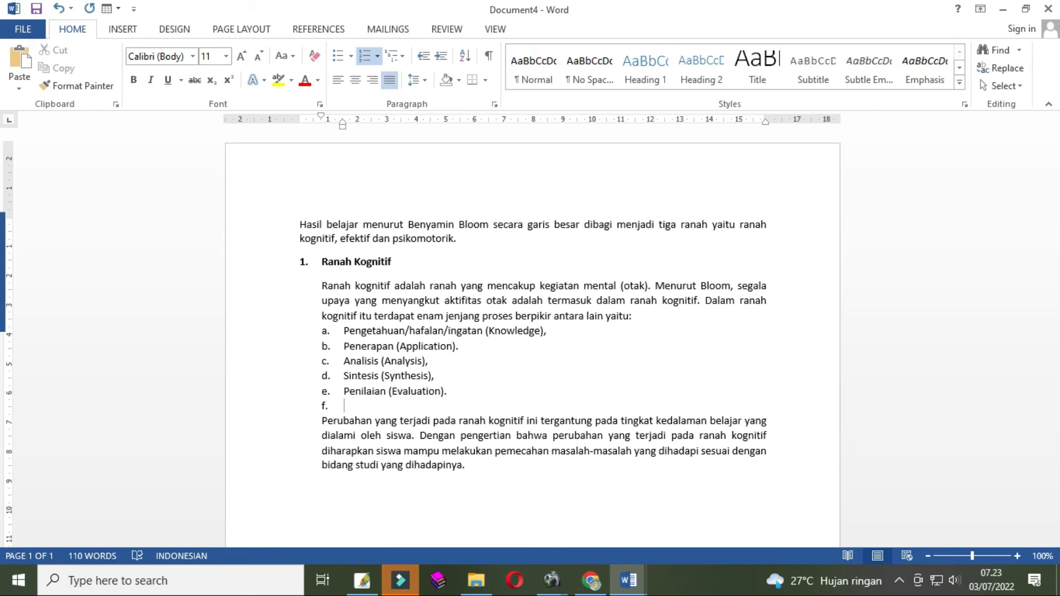
key(BackSpace)
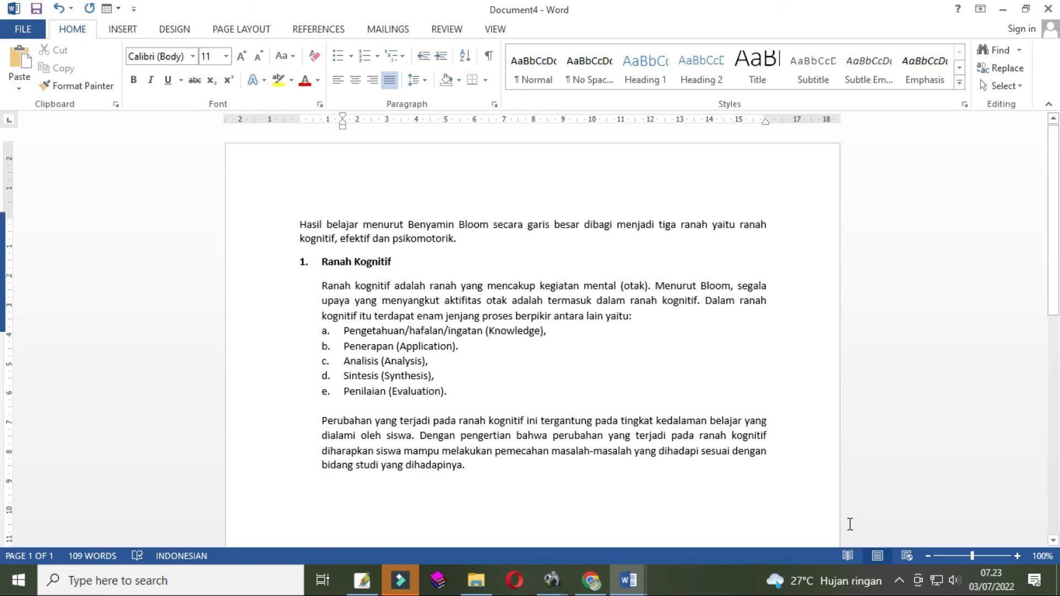
- Switch between Document3 and Document4 to check the spacing around the lettered list
click(626, 581)
click(497, 539)
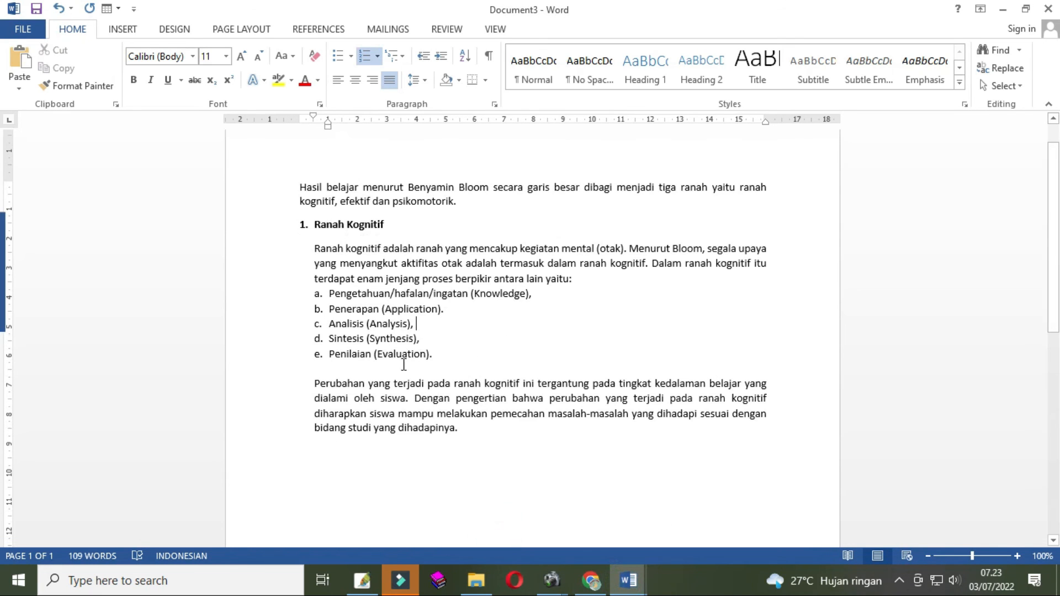
click(628, 581)
click(669, 509)
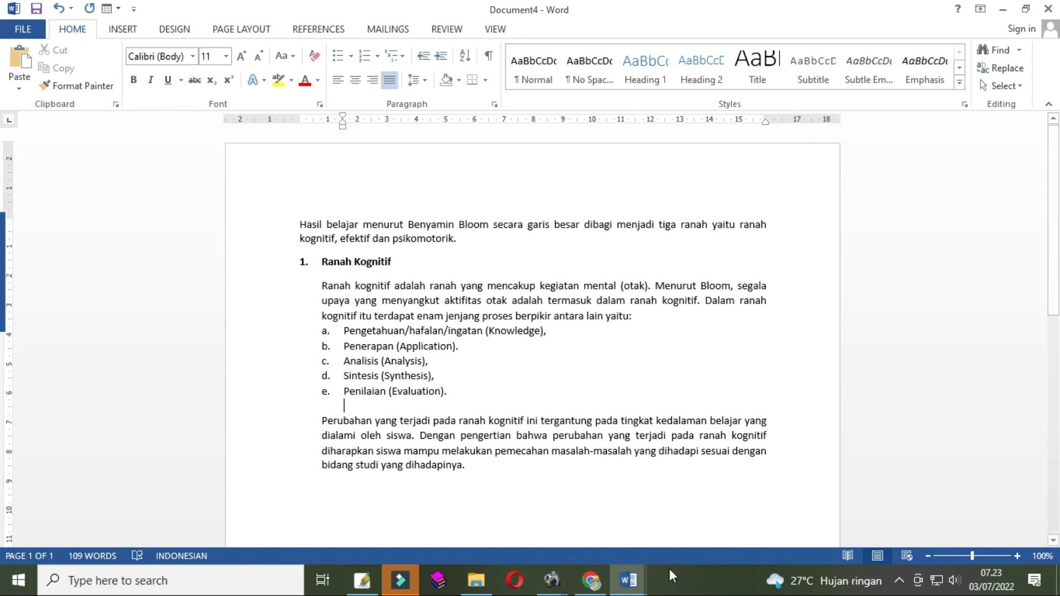
mouse_move(630, 577)
click(564, 517)
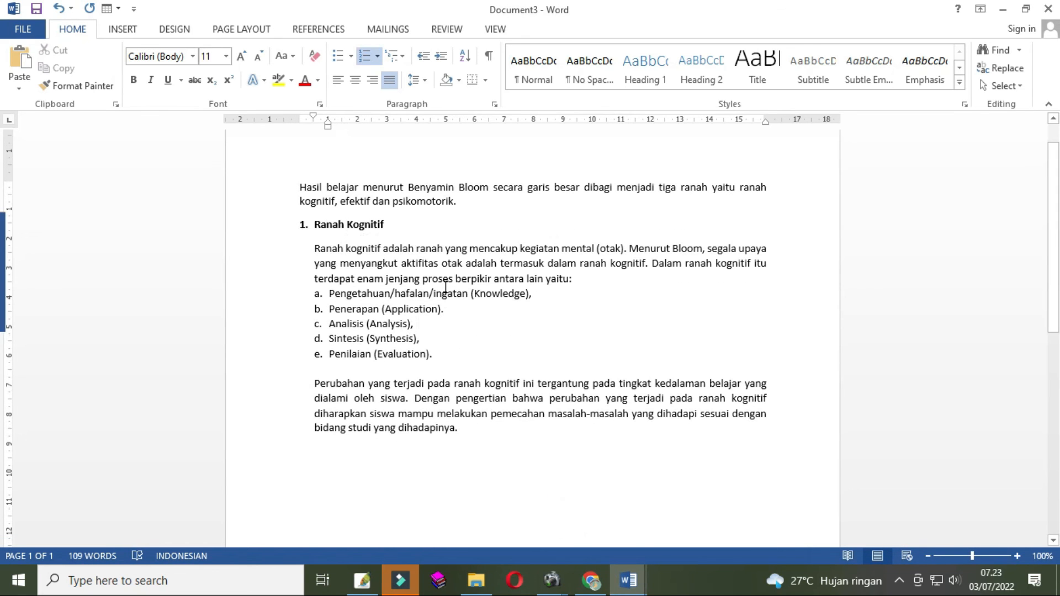